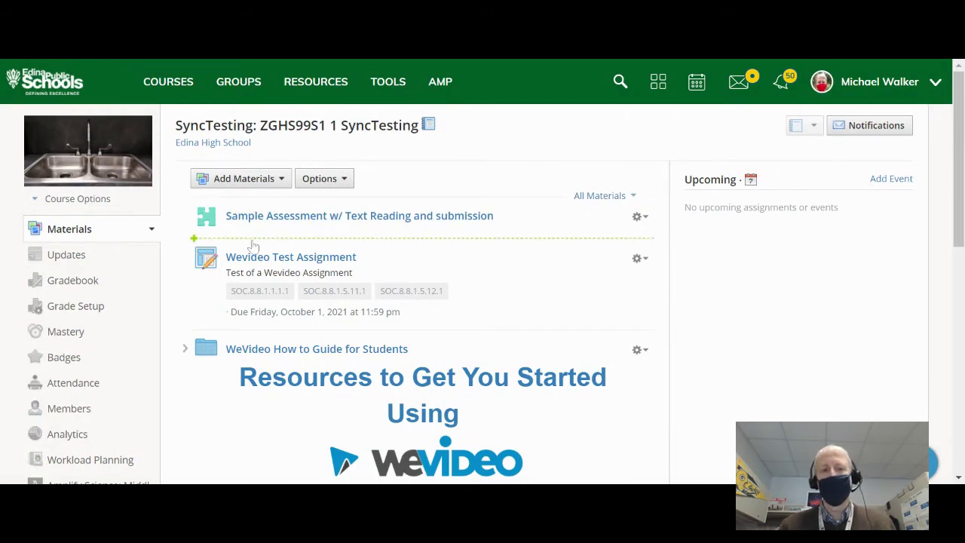
pyautogui.click(255, 180)
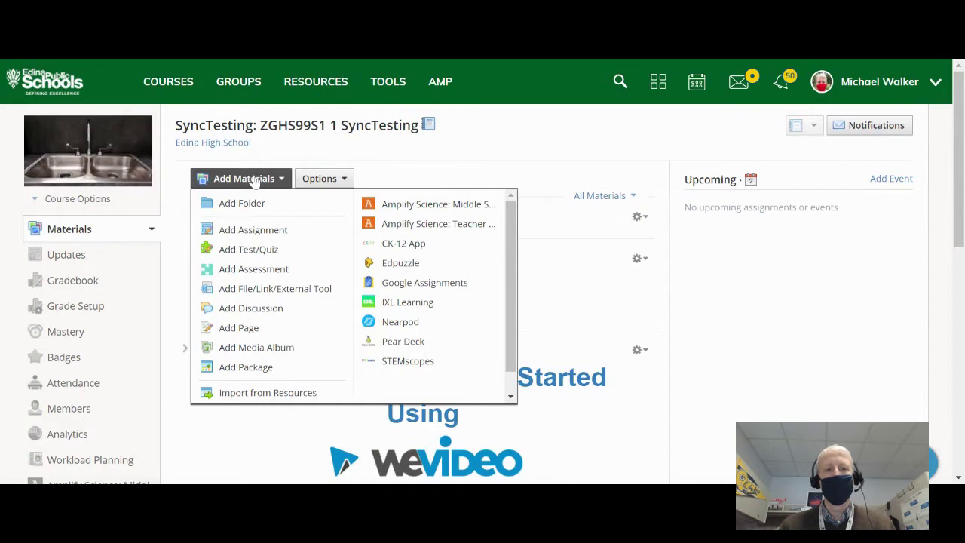
pyautogui.click(439, 178)
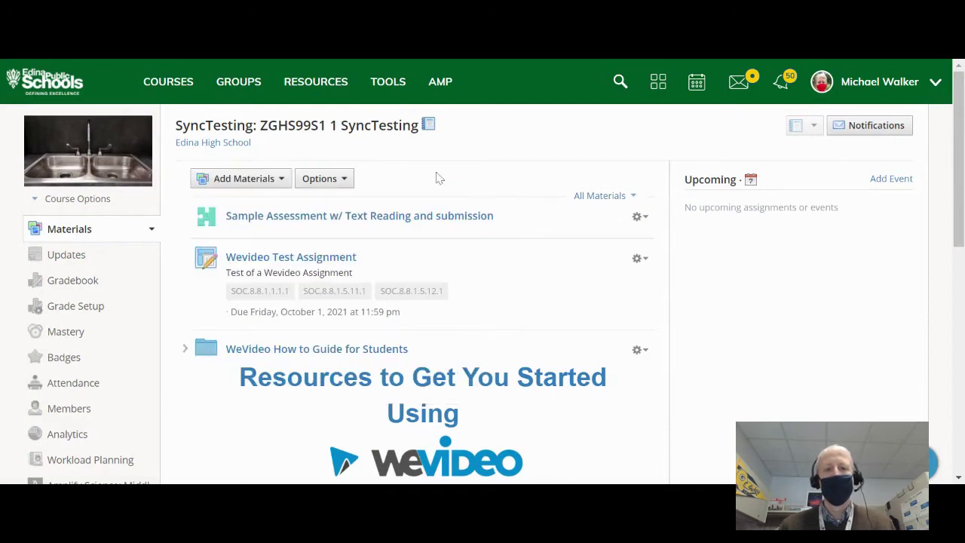
# Step: Edit the Sample Assessment w/ Text Reading and submission, setting its due date to 12/08/21 at 11:59PM and its points to 10
pyautogui.click(639, 217)
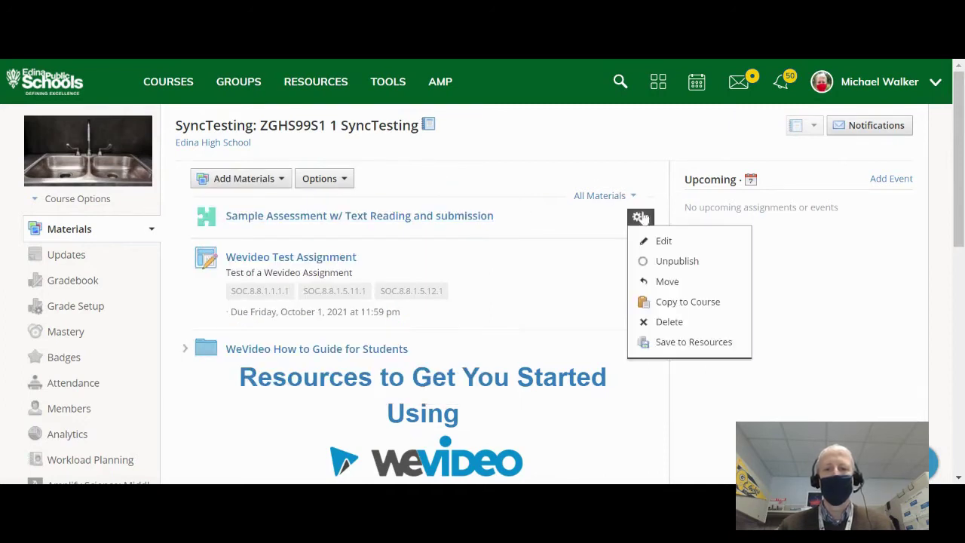
pyautogui.click(653, 242)
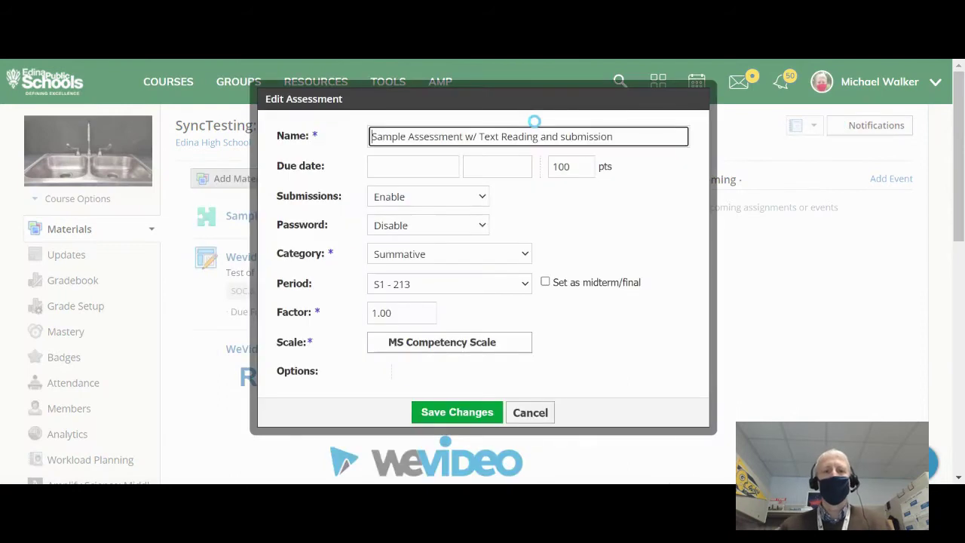
pyautogui.click(448, 167)
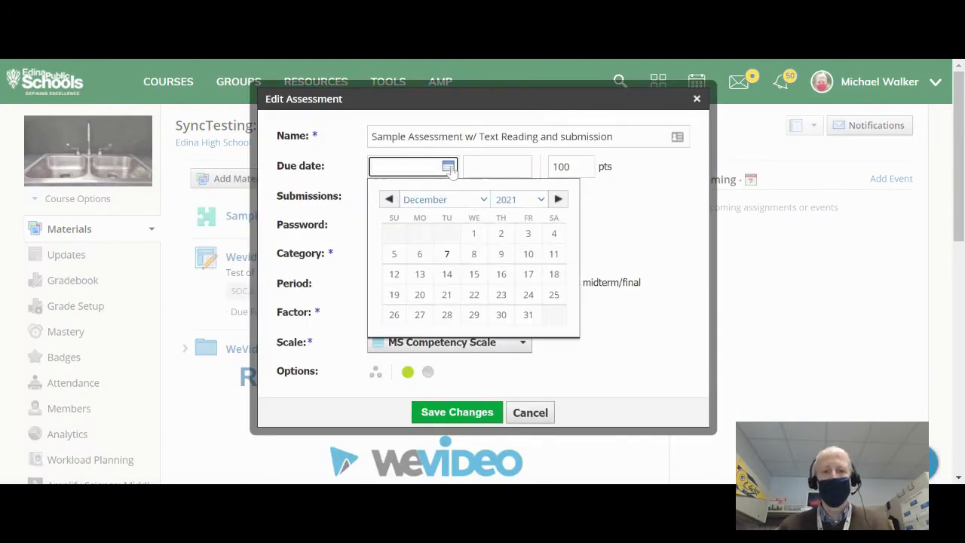
pyautogui.click(473, 253)
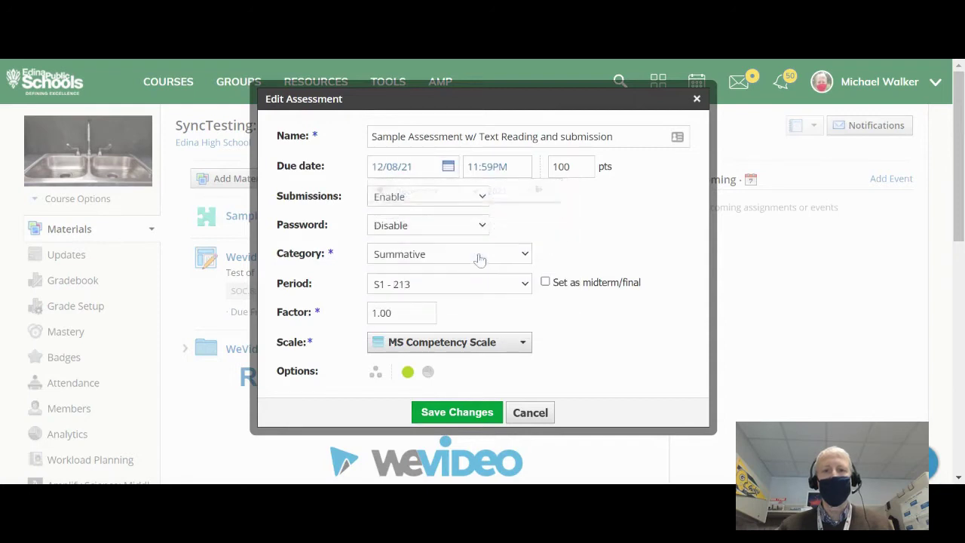
pyautogui.click(497, 170)
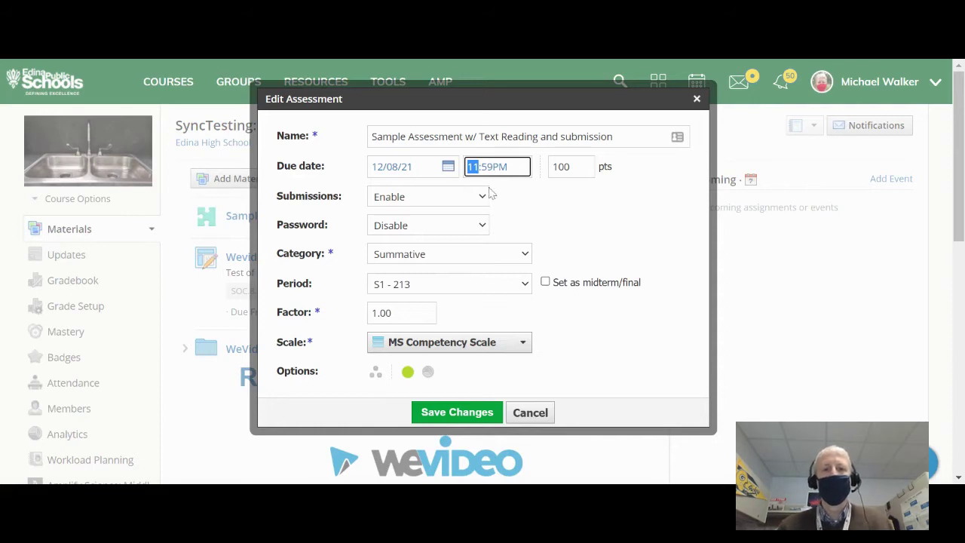
pyautogui.click(577, 166)
pyautogui.moveTo(571, 167); pyautogui.dragTo(545, 166)
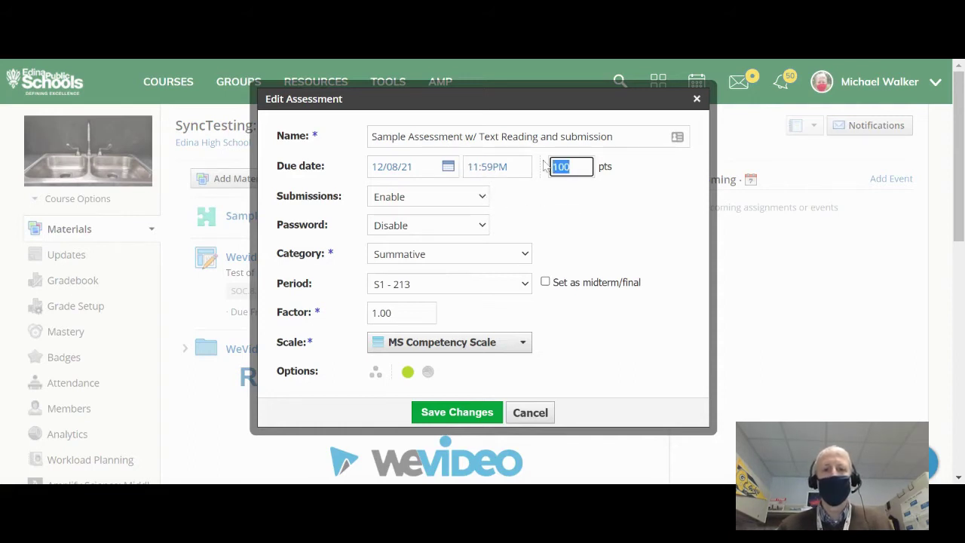
pyautogui.write('10')
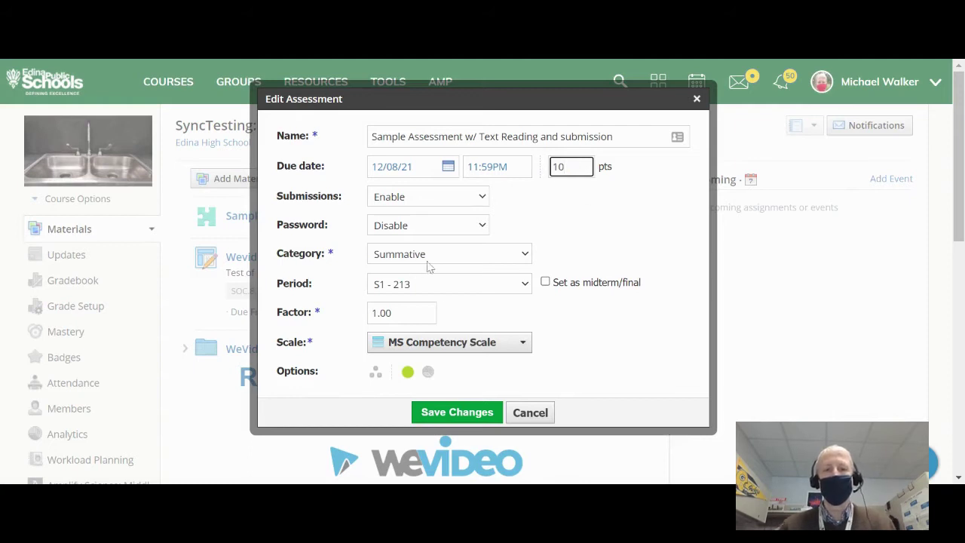
# Step: Set submissions to "Enable from... until..." with a start of 12/08/21 at 10:00AM
pyautogui.click(480, 197)
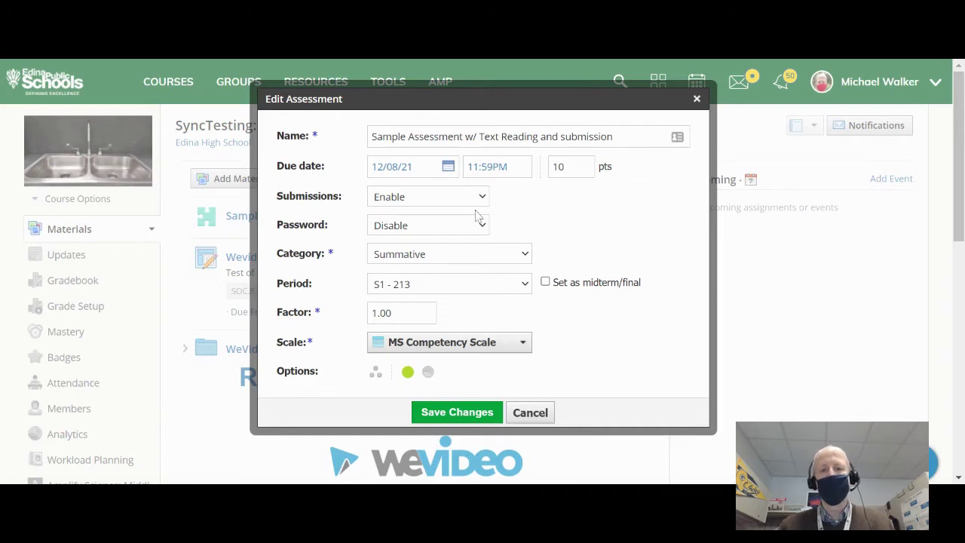
pyautogui.click(477, 216)
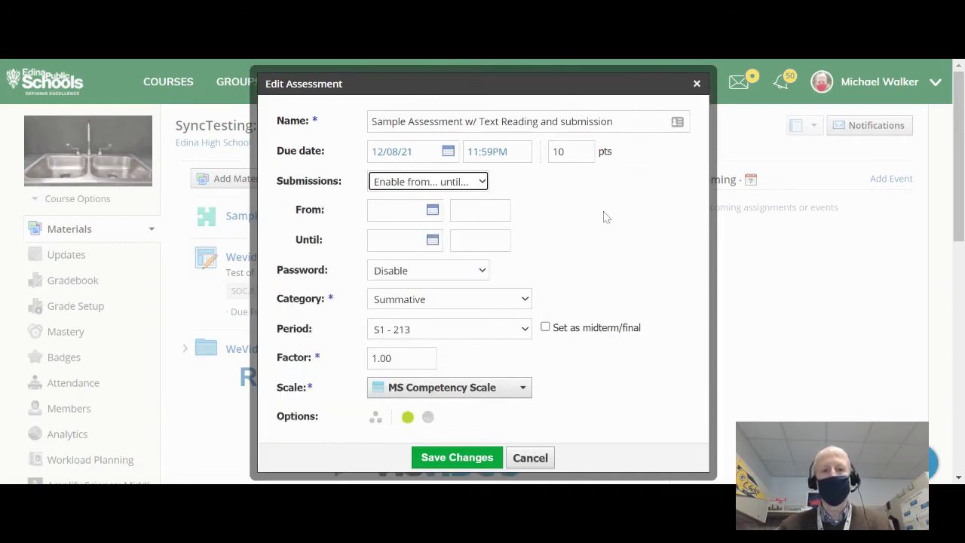
pyautogui.click(434, 216)
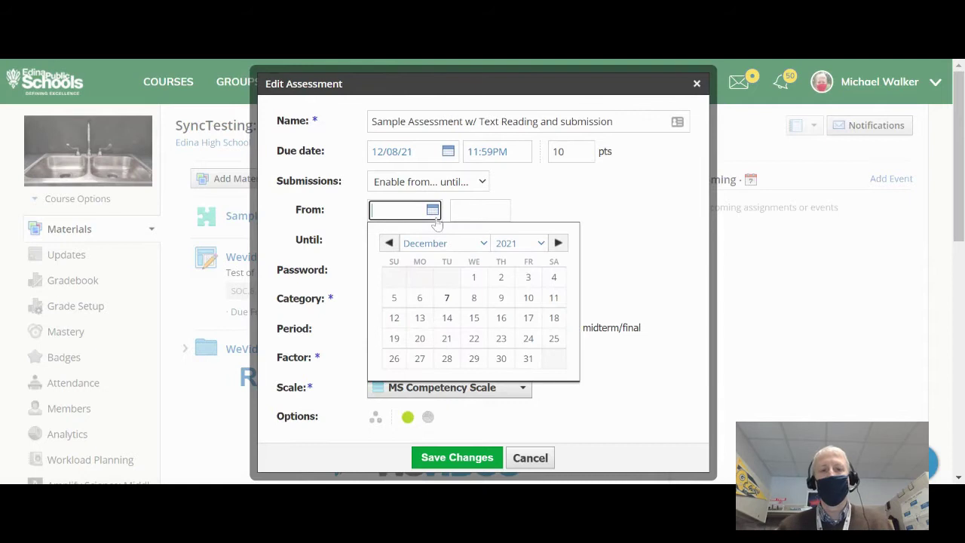
pyautogui.click(477, 298)
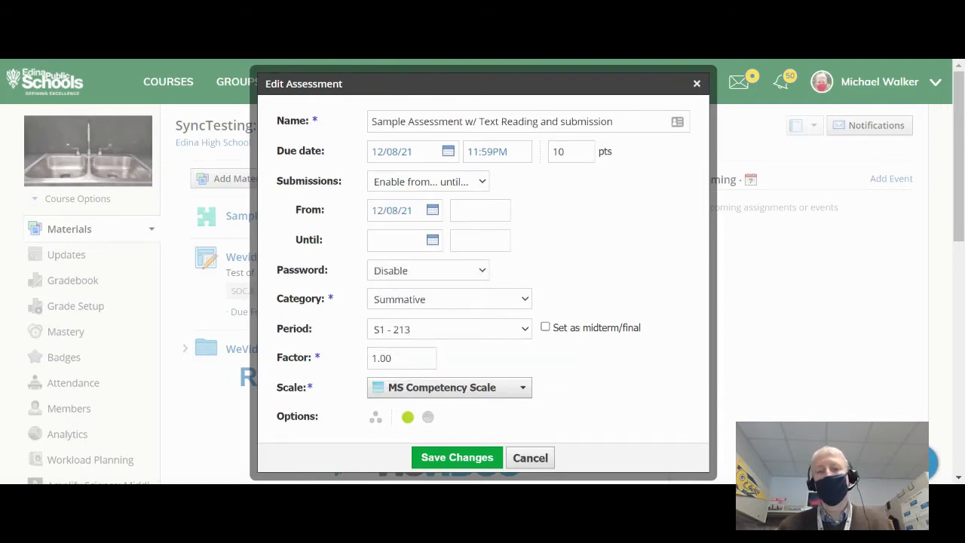
pyautogui.click(481, 210)
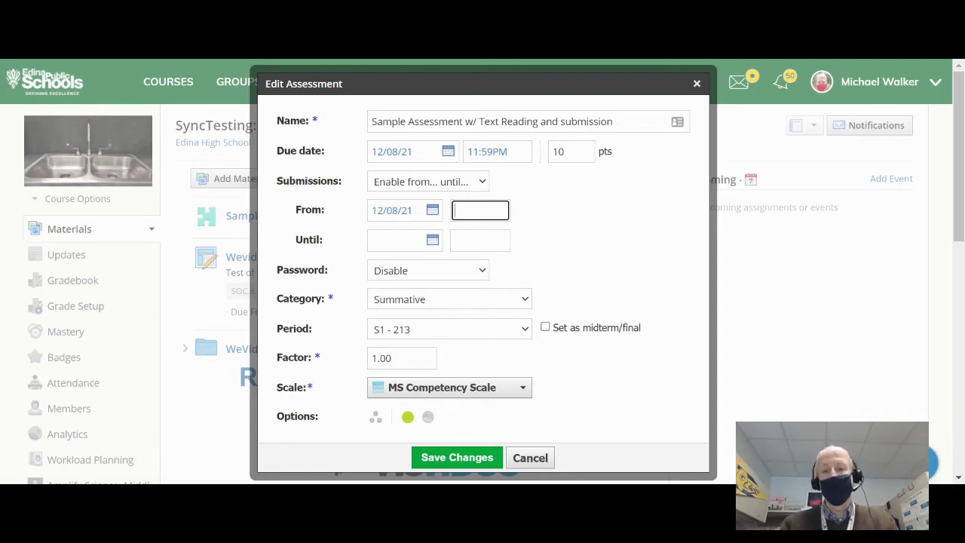
pyautogui.write('1')
pyautogui.press('BackSpace')
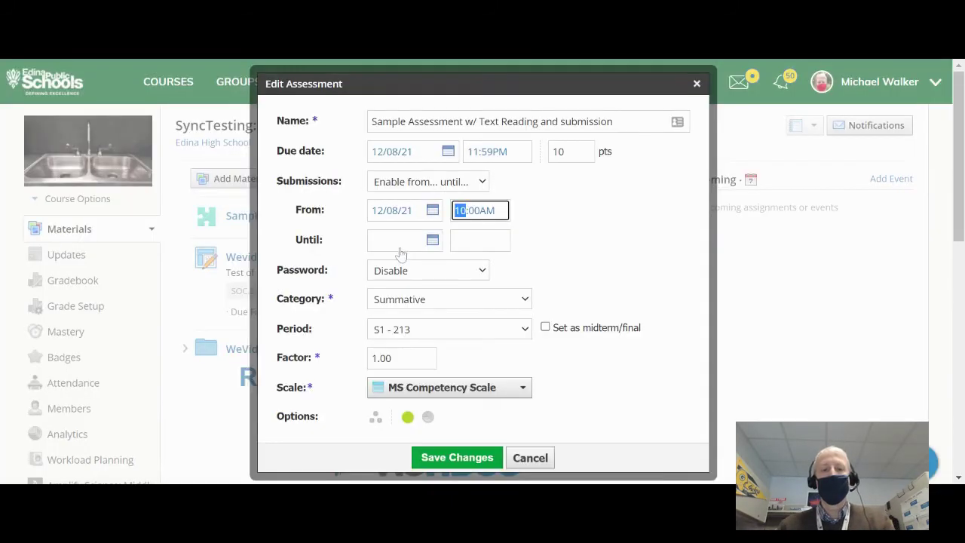
# Step: Set the submission window to end on 12/08/21 at 10:50AM and save the assessment changes
pyautogui.click(398, 242)
pyautogui.click(473, 329)
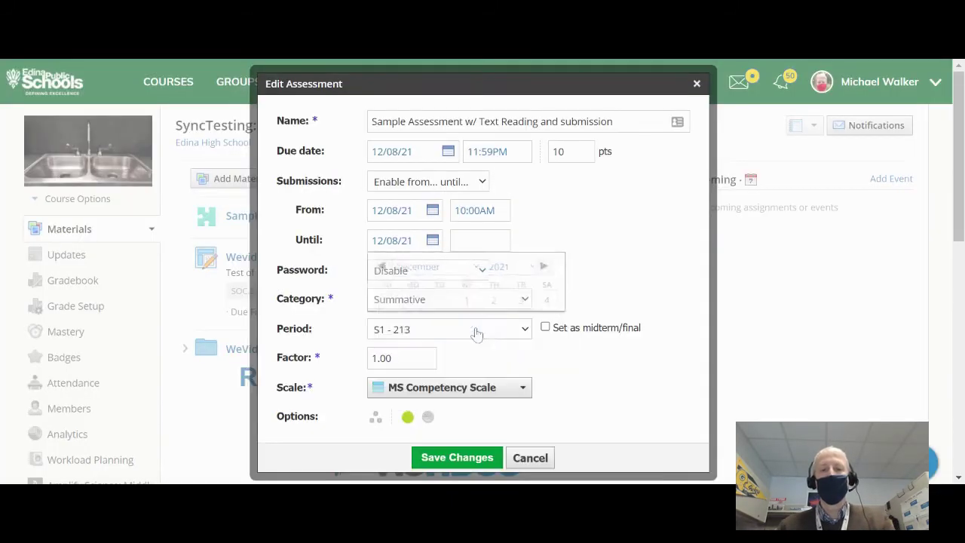
pyautogui.click(480, 240)
pyautogui.write('10:50AM')
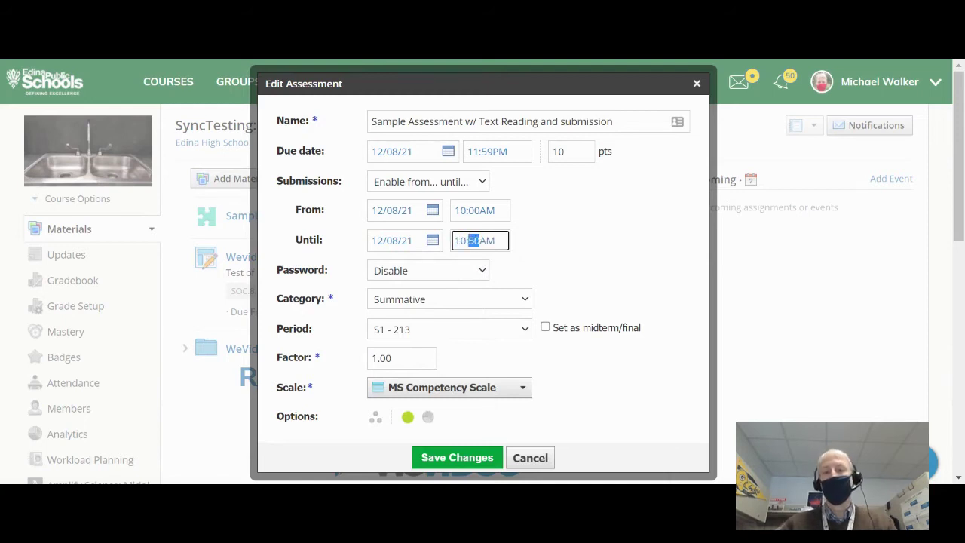
pyautogui.click(602, 242)
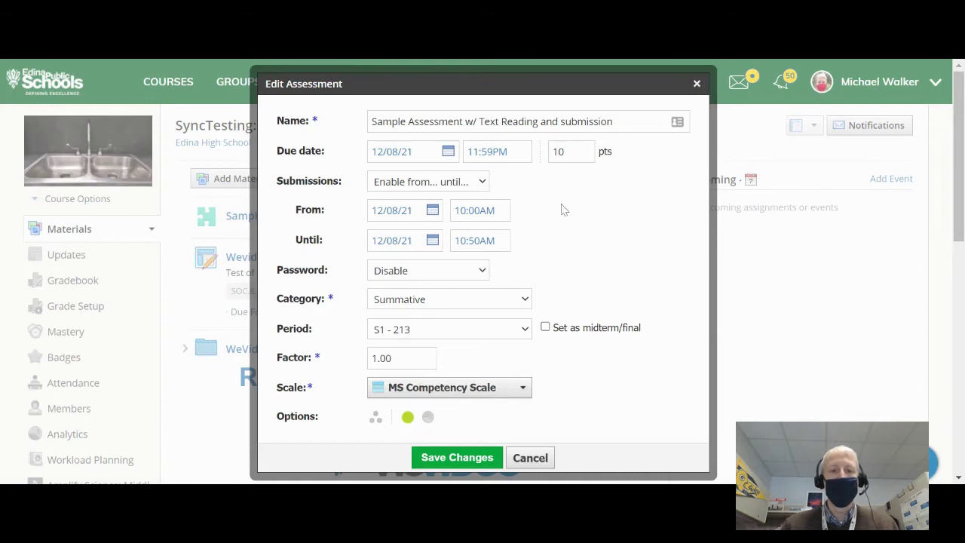
pyautogui.click(457, 458)
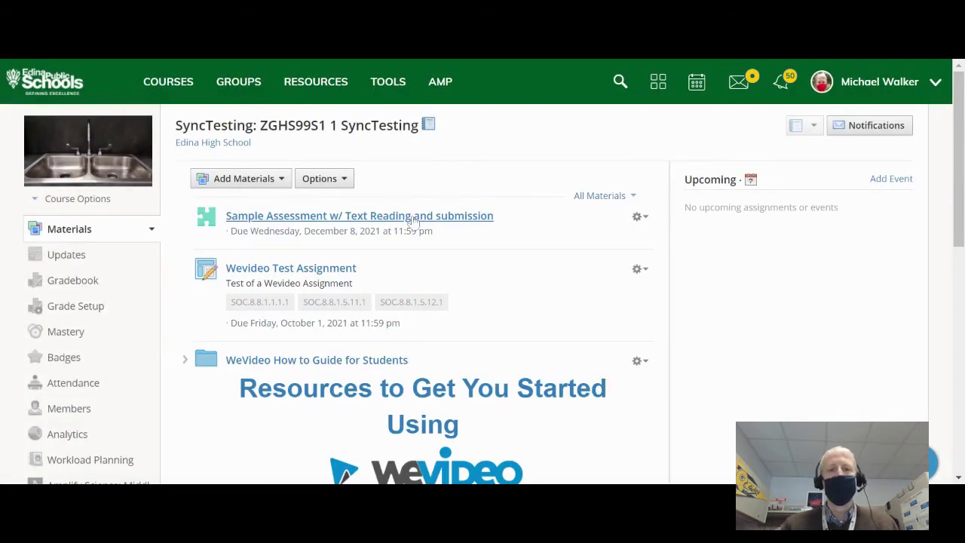
# Step: Open the Sample Assessment w/ Text Reading and submission and start a new attempt in its preview
pyautogui.click(415, 220)
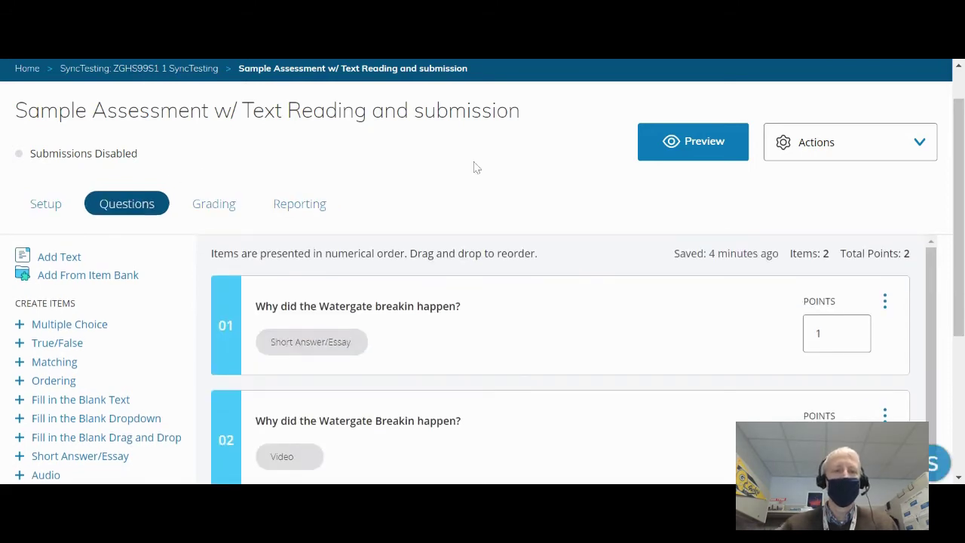
pyautogui.scroll(-2, 475, 166)
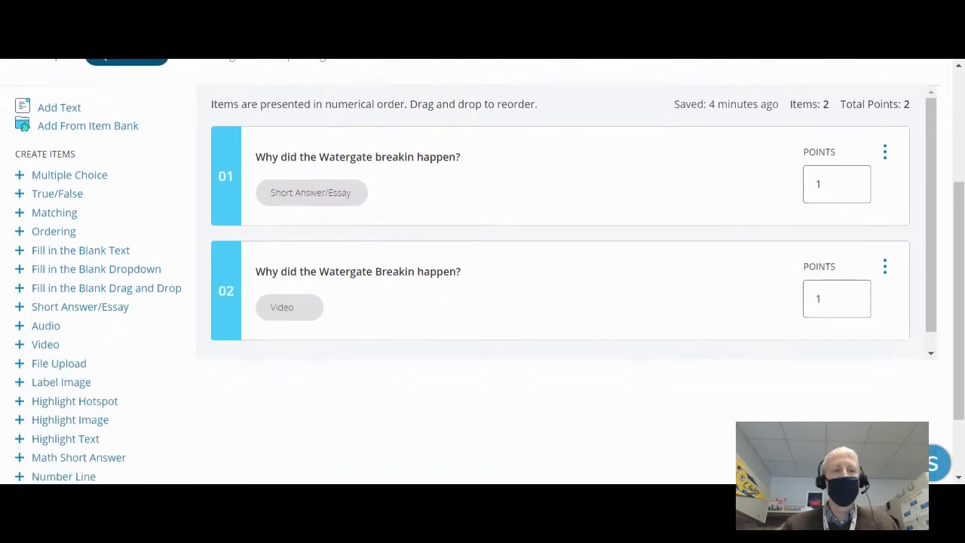
pyautogui.scroll(-1, 574, 215)
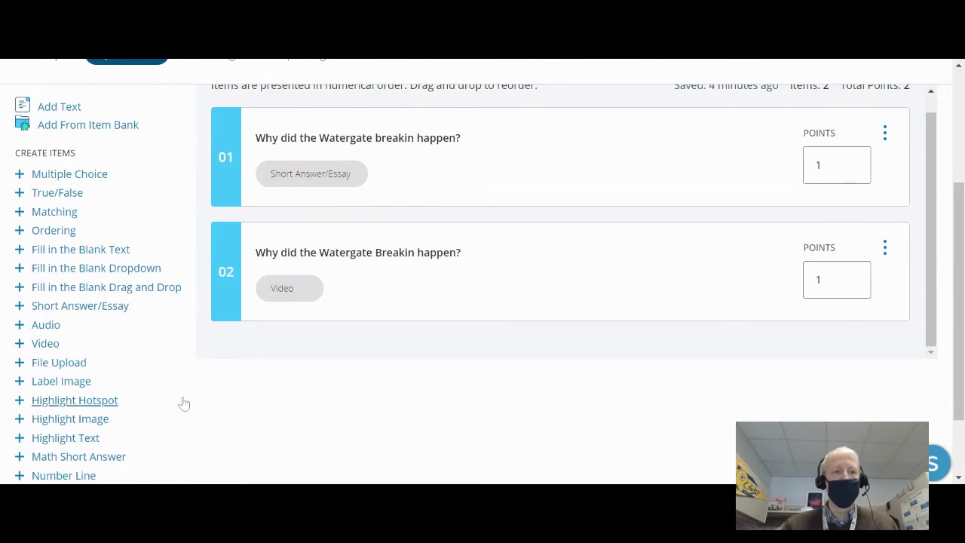
pyautogui.scroll(-1, 184, 403)
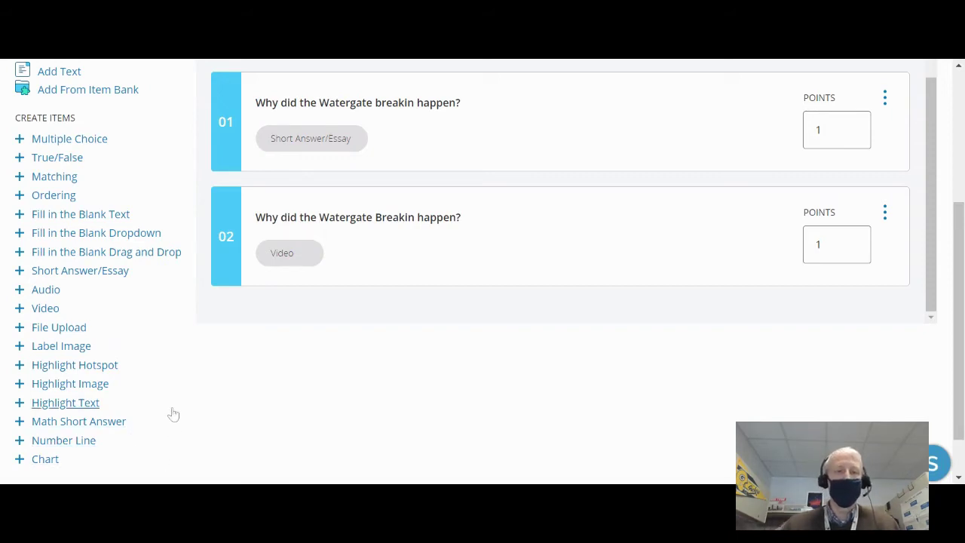
pyautogui.scroll(5, 83, 411)
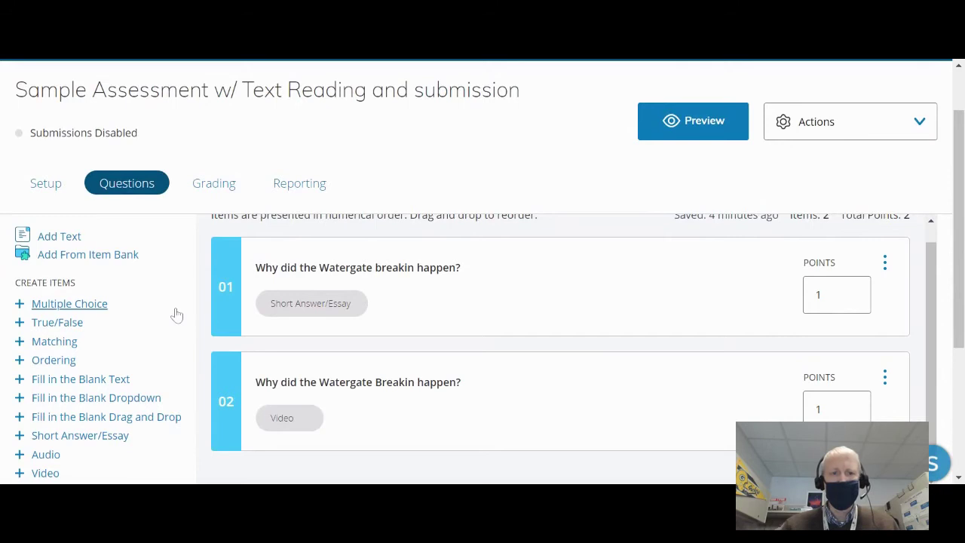
pyautogui.scroll(1, 176, 315)
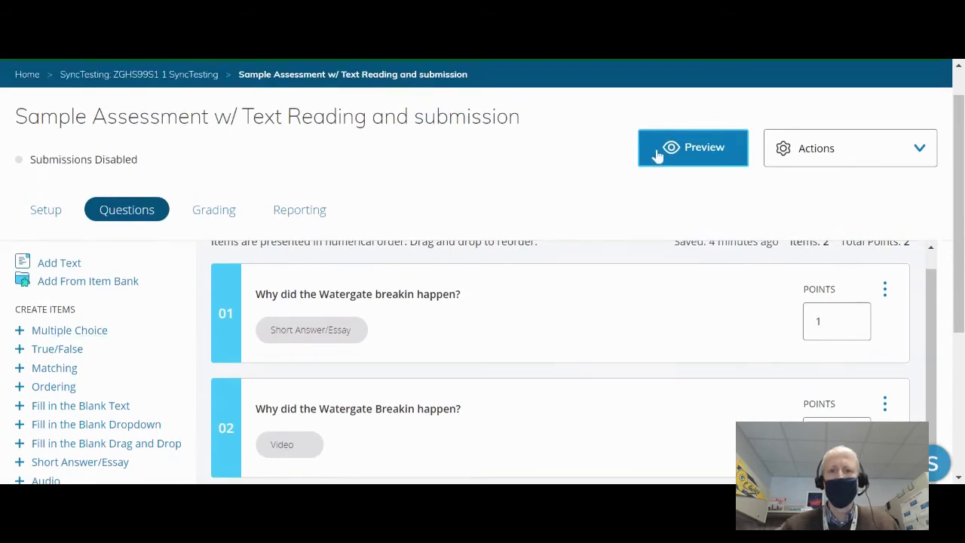
pyautogui.click(694, 149)
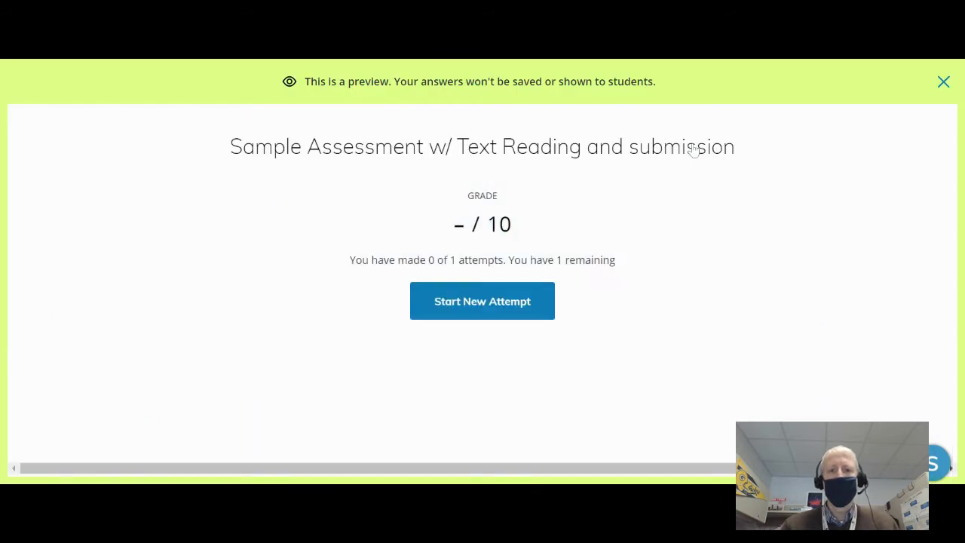
pyautogui.click(481, 308)
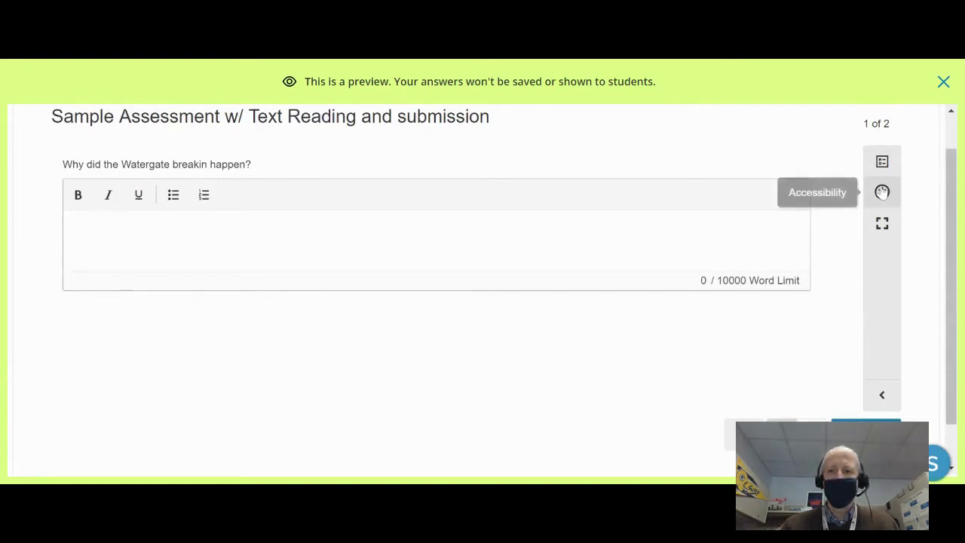
# Step: Set the attempt's accessibility options to Large (125%) font size and the White on black color scheme
pyautogui.click(883, 192)
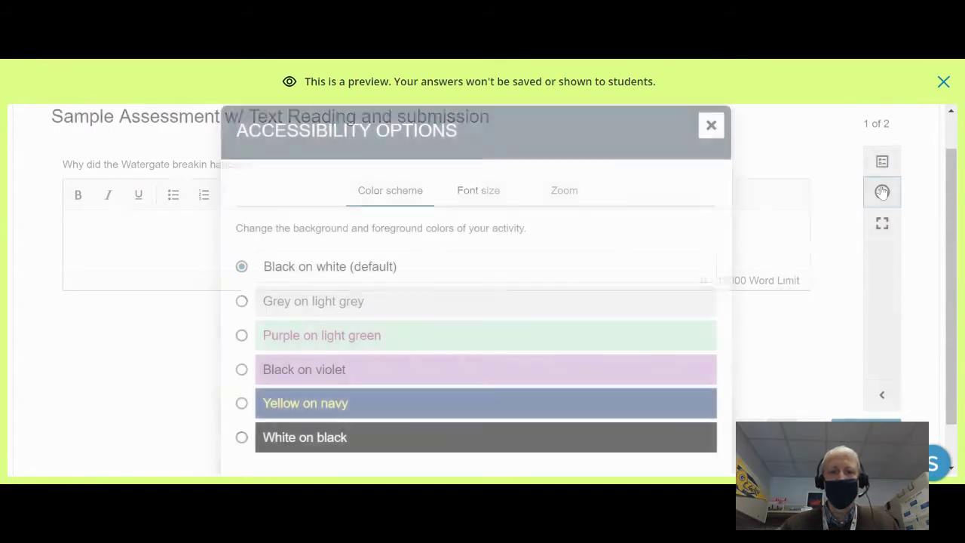
pyautogui.click(491, 198)
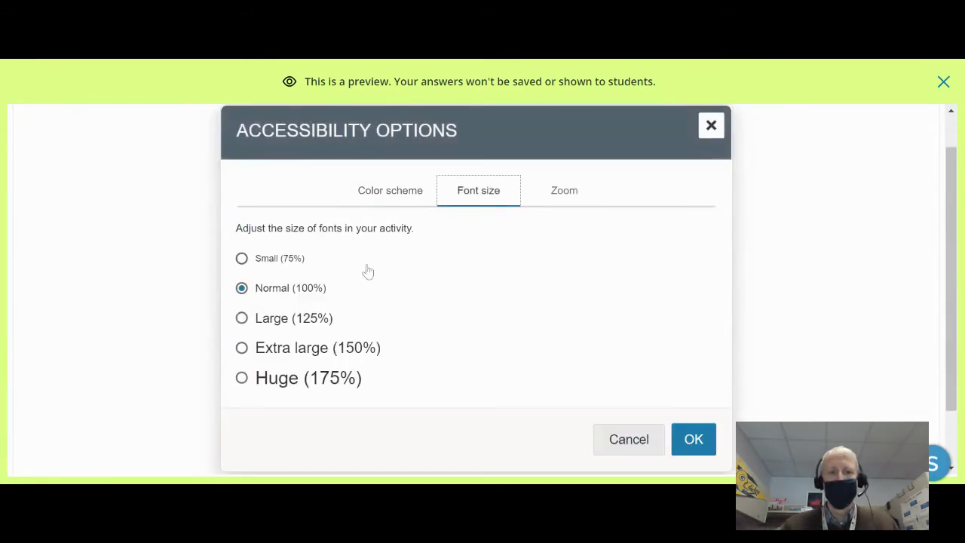
pyautogui.click(241, 318)
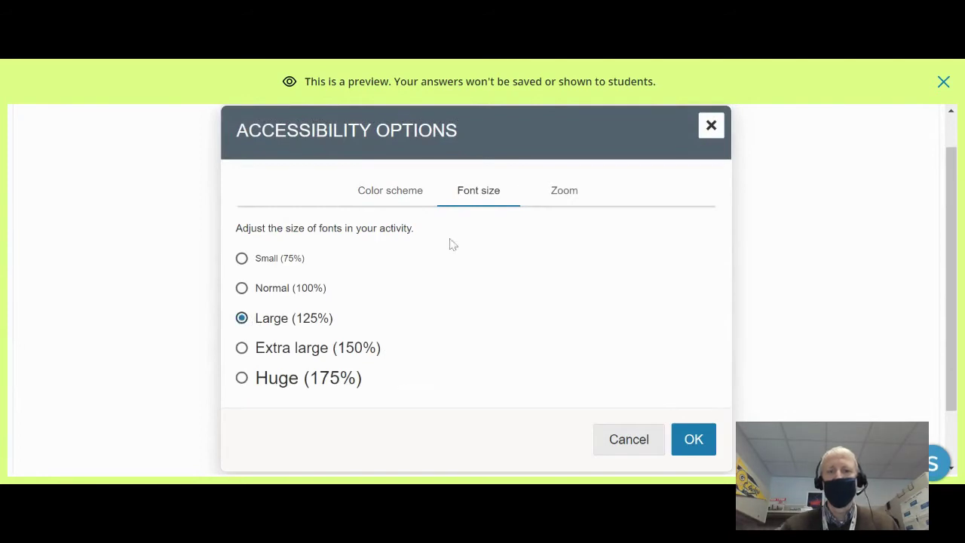
pyautogui.click(564, 193)
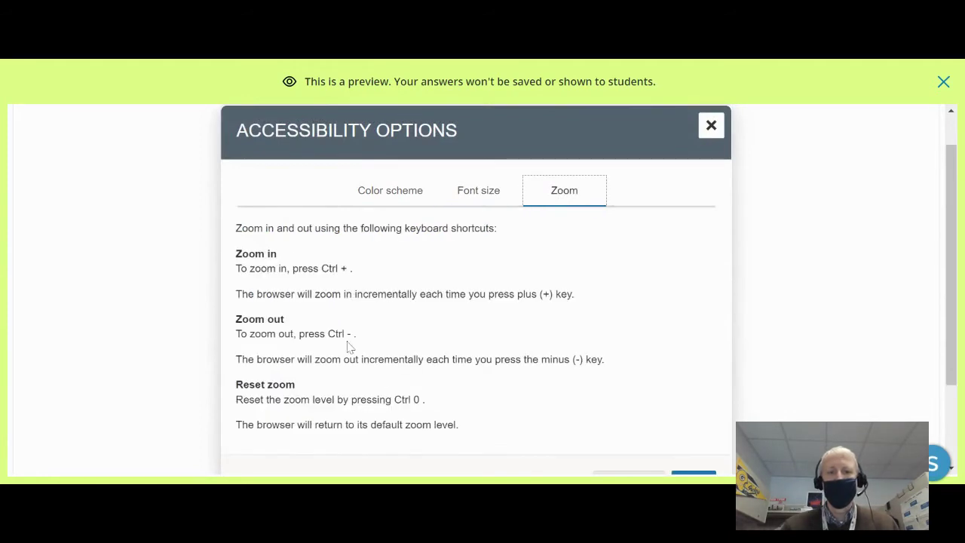
pyautogui.click(393, 194)
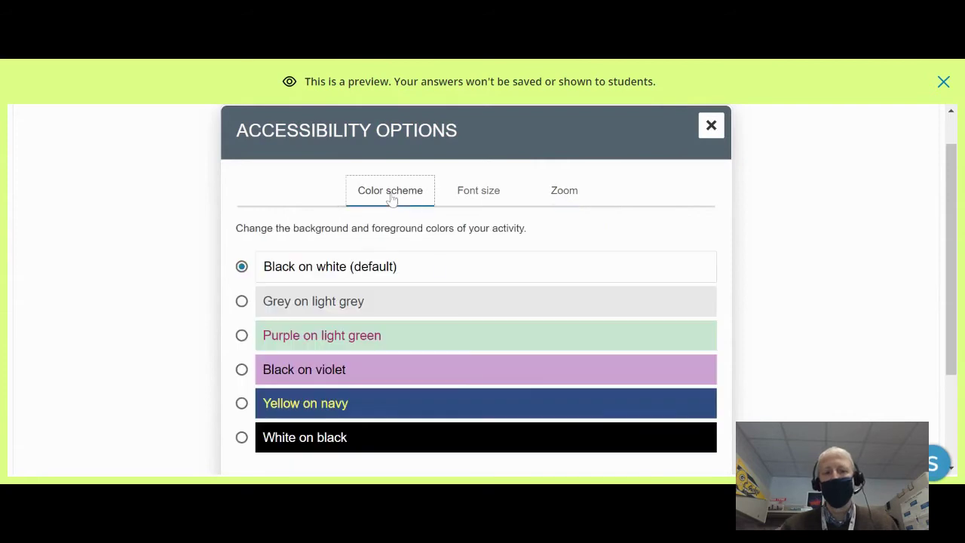
pyautogui.click(241, 438)
pyautogui.scroll(-2, 763, 366)
pyautogui.click(698, 390)
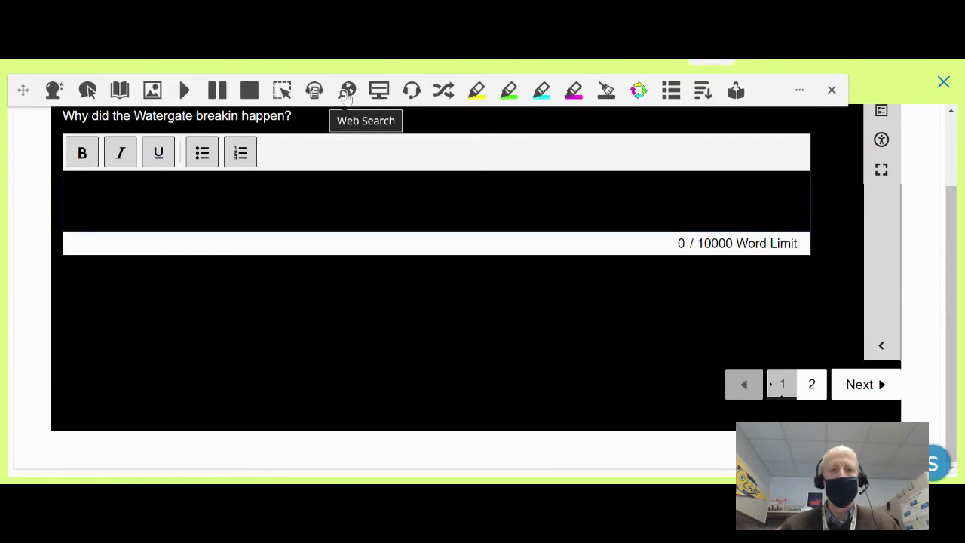
# Step: Dictate "the Watergate break-in happened due to Richard Nixon asking his subordinates to free camp" as the short answer using speech input
pyautogui.click(411, 91)
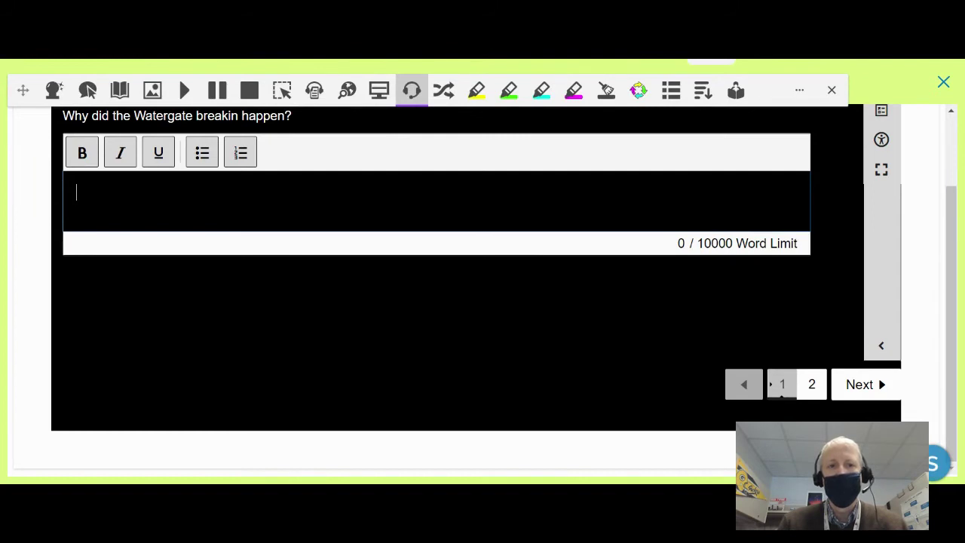
pyautogui.write('the Watergate break-in happened due to Richard Nixon asking his subordinates to')
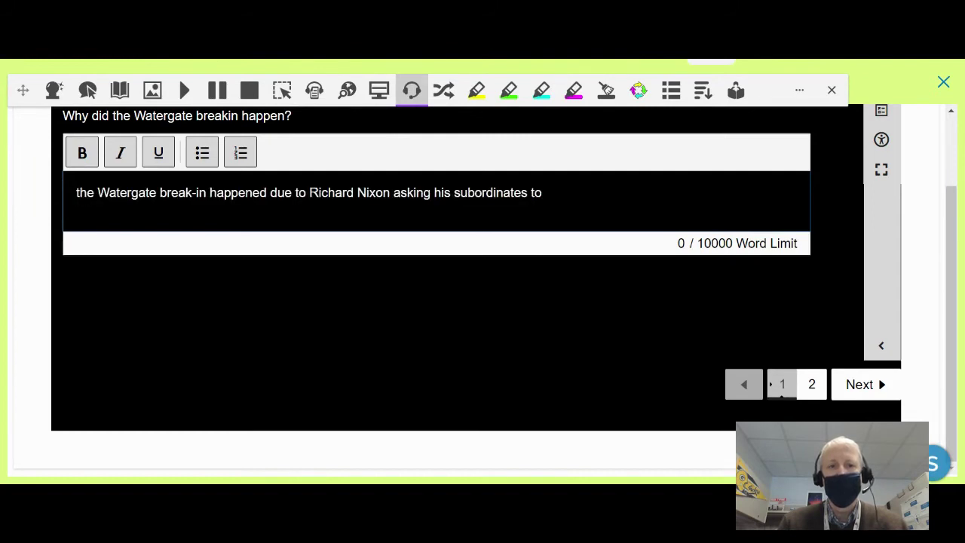
pyautogui.write('free camp')
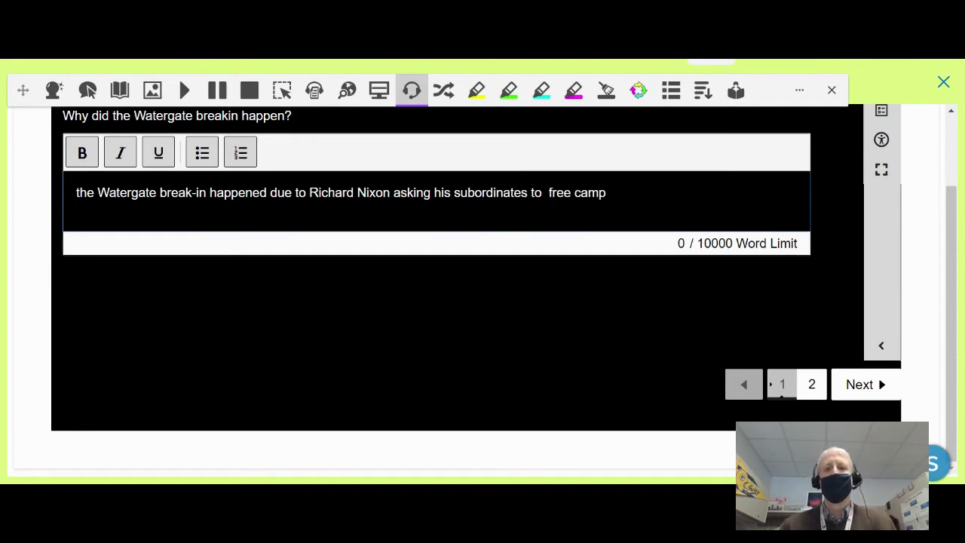
# Step: Delete the words "free camp" from the end of the dictated answer
pyautogui.hotkey('shift', 'Left')
pyautogui.hotkey('shift', 'Left')
pyautogui.hotkey('shift', 'Left')
pyautogui.hotkey('shift', 'Left')
pyautogui.hotkey('shift', 'Left')
pyautogui.hotkey('shift', 'Left')
pyautogui.hotkey('shift', 'Left')
pyautogui.hotkey('shift', 'Left')
pyautogui.hotkey('shift', 'Left')
pyautogui.hotkey('shift', 'Left')
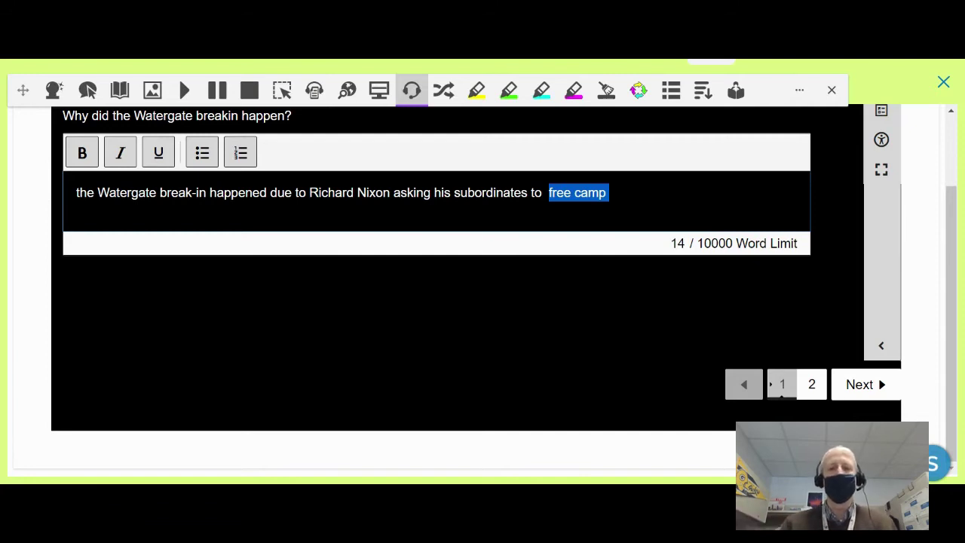
pyautogui.press('BackSpace')
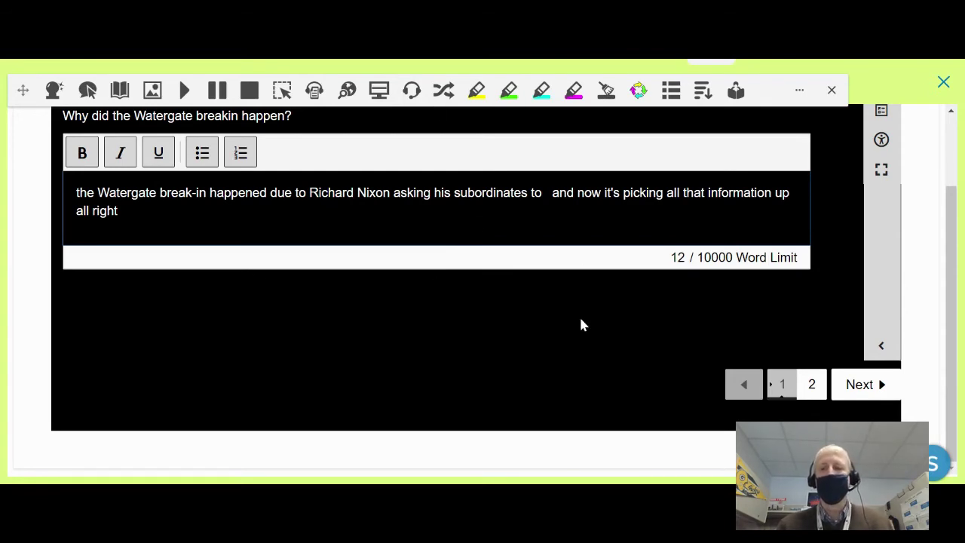
# Step: Go to question 2 and record a video answer about 20 seconds long
pyautogui.click(864, 386)
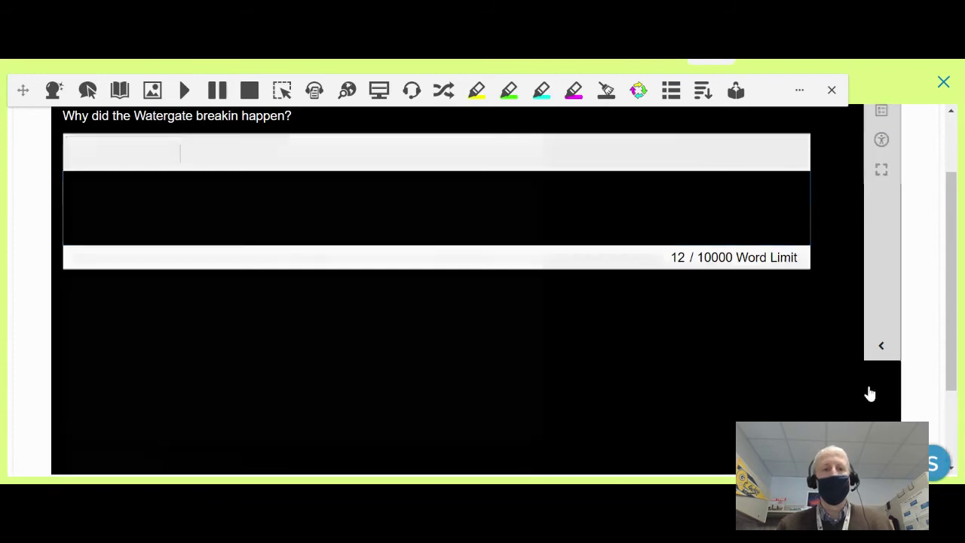
pyautogui.scroll(-2, 569, 317)
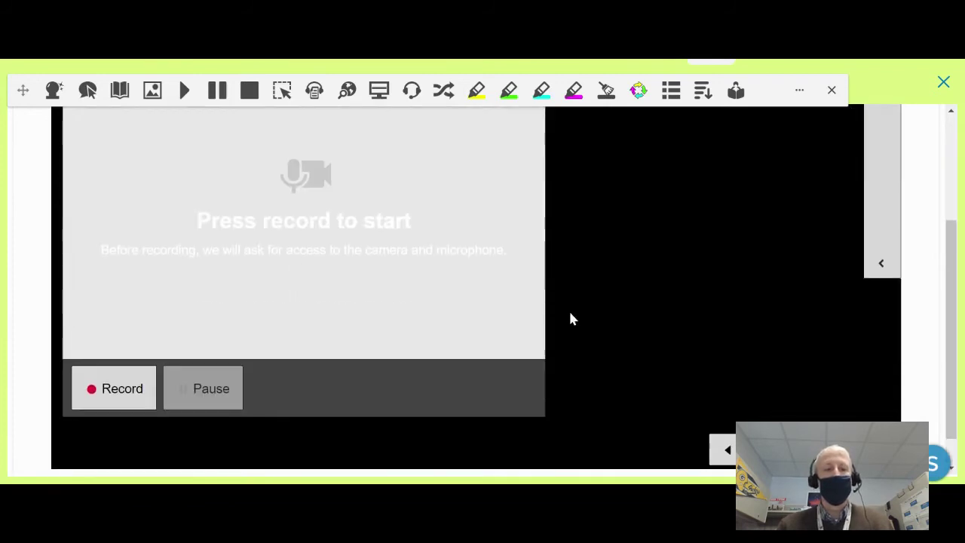
pyautogui.scroll(1, 433, 217)
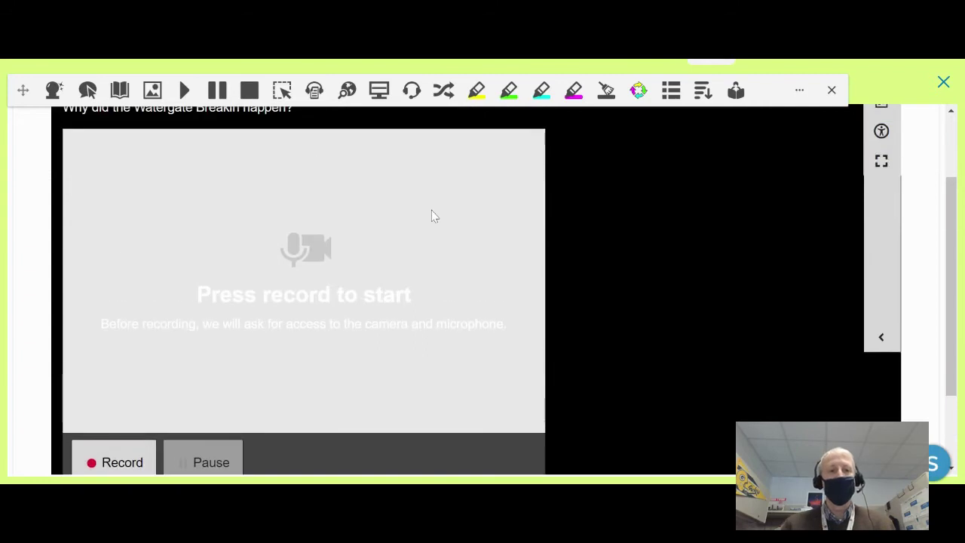
pyautogui.scroll(1, 433, 217)
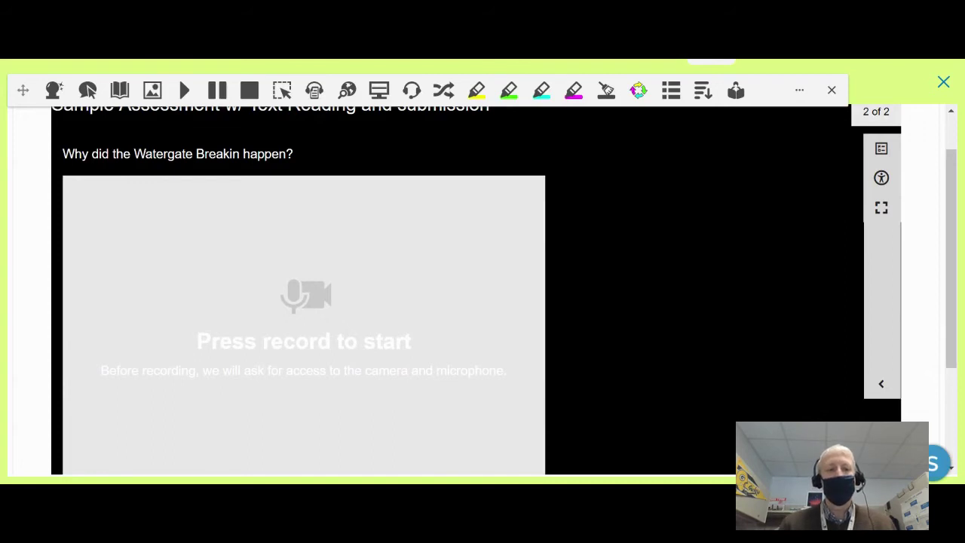
pyautogui.scroll(-2, 427, 247)
pyautogui.click(123, 406)
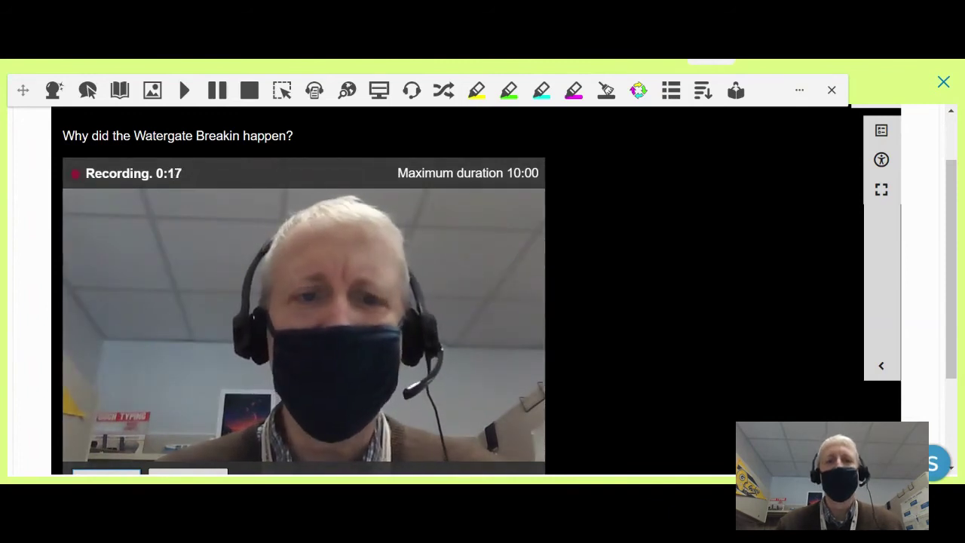
pyautogui.scroll(-2, 198, 405)
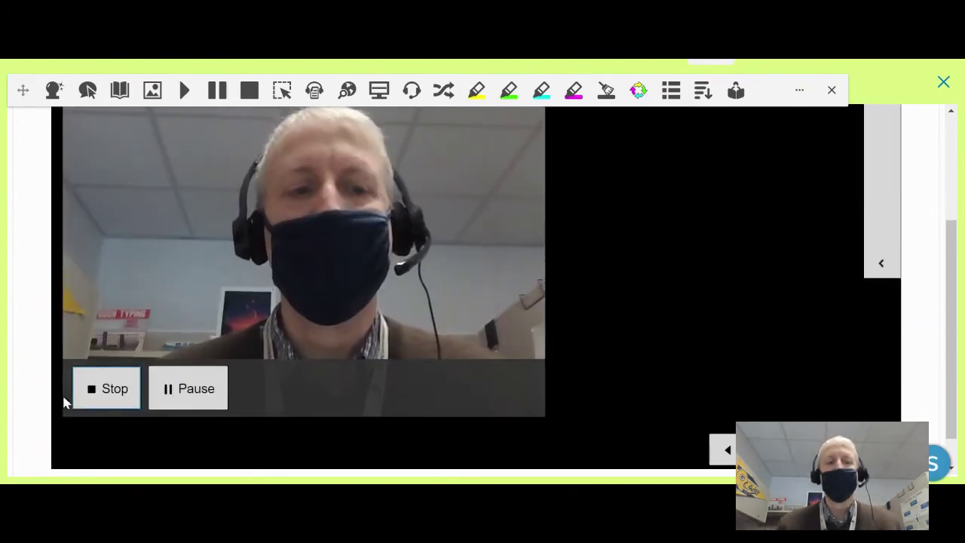
pyautogui.click(108, 393)
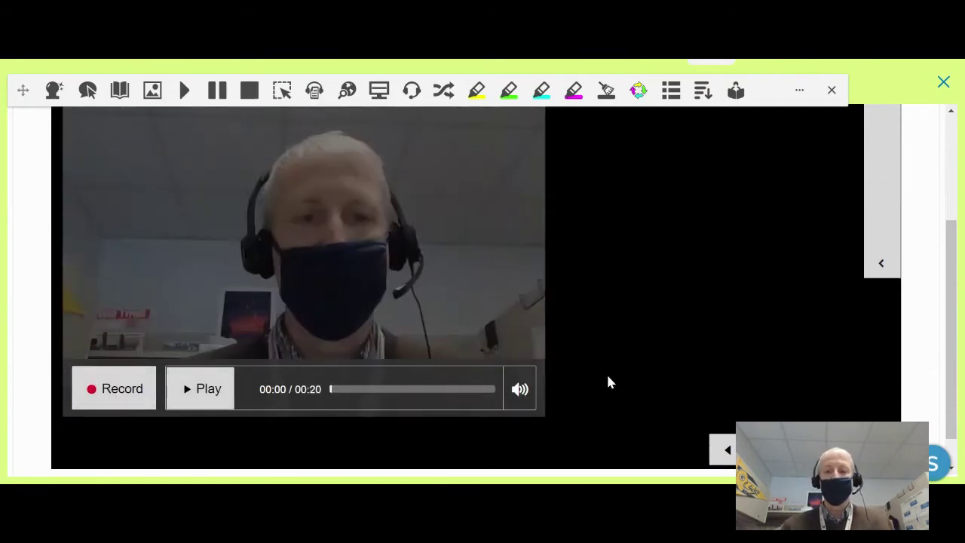
# Step: Review and finish the preview attempt, and return to the assessment's question list
pyautogui.scroll(-1, 607, 382)
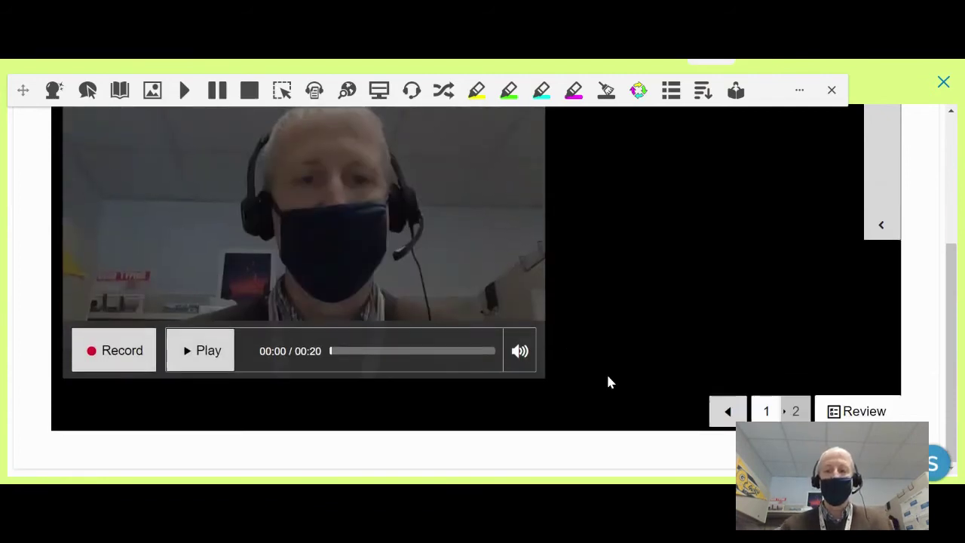
pyautogui.click(868, 414)
pyautogui.click(456, 379)
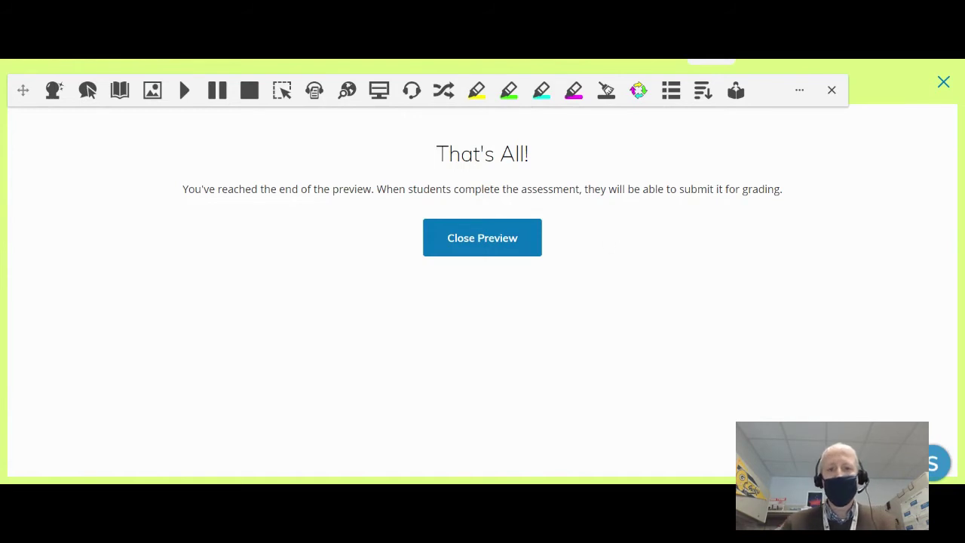
pyautogui.click(485, 247)
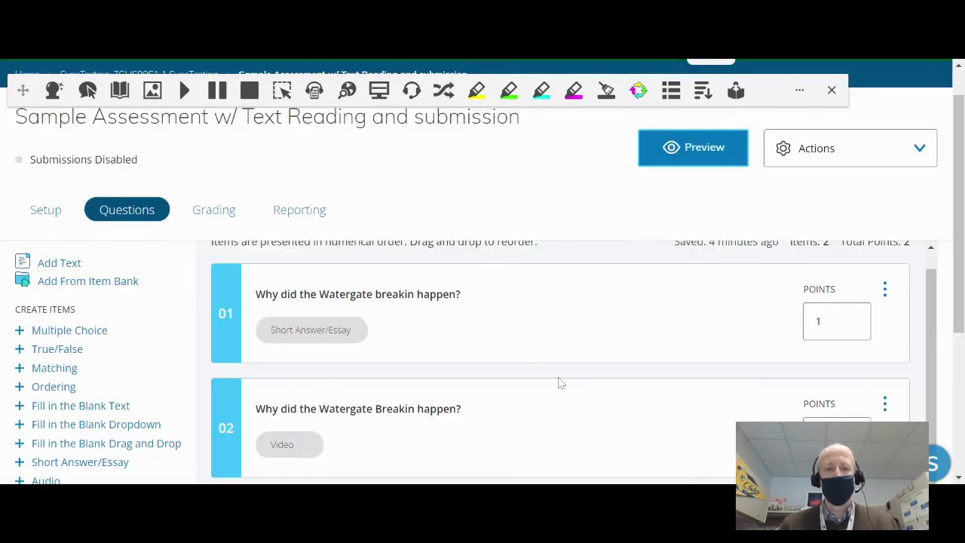
# Step: Start another preview attempt, have the Watergate question text read aloud with the reading toolbar, and close the preview
pyautogui.scroll(-1, 567, 400)
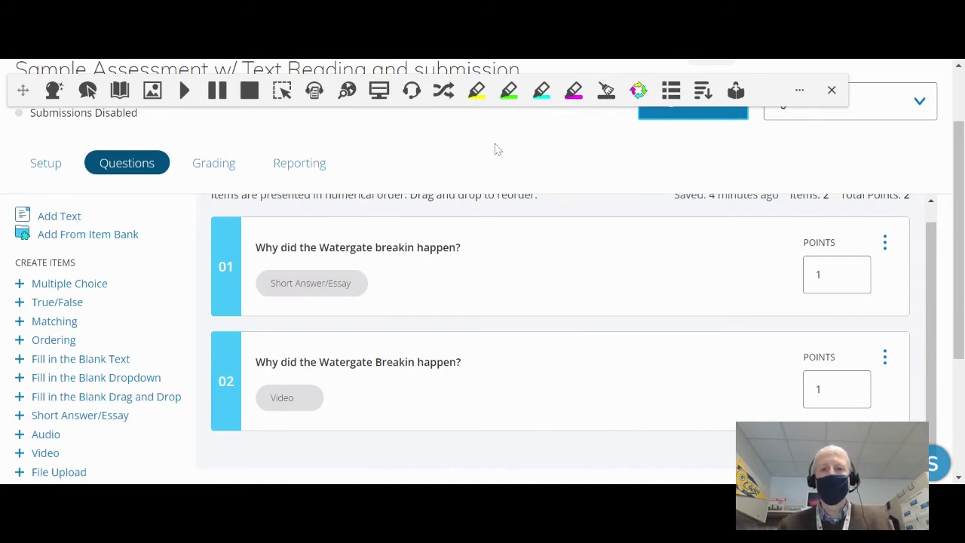
pyautogui.click(709, 113)
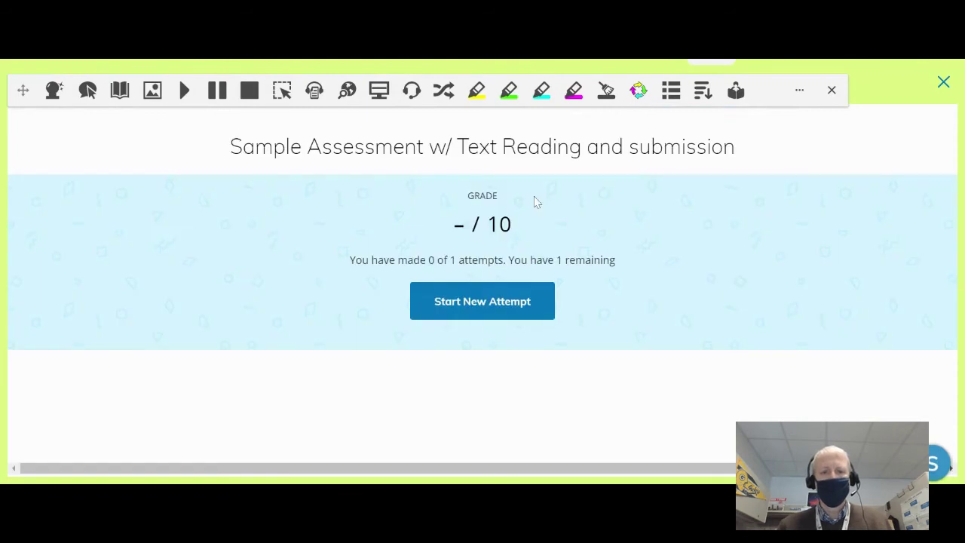
pyautogui.click(455, 314)
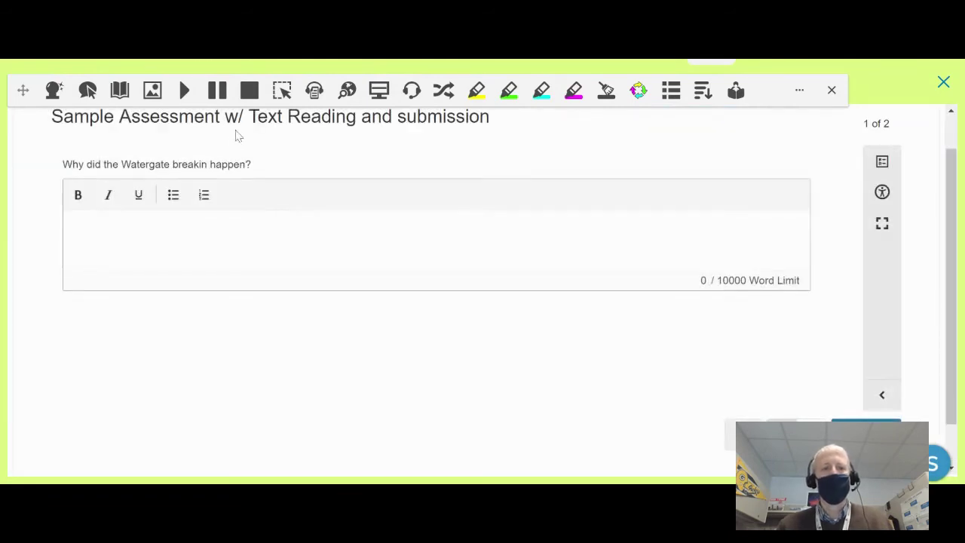
pyautogui.moveTo(265, 162); pyautogui.dragTo(57, 174)
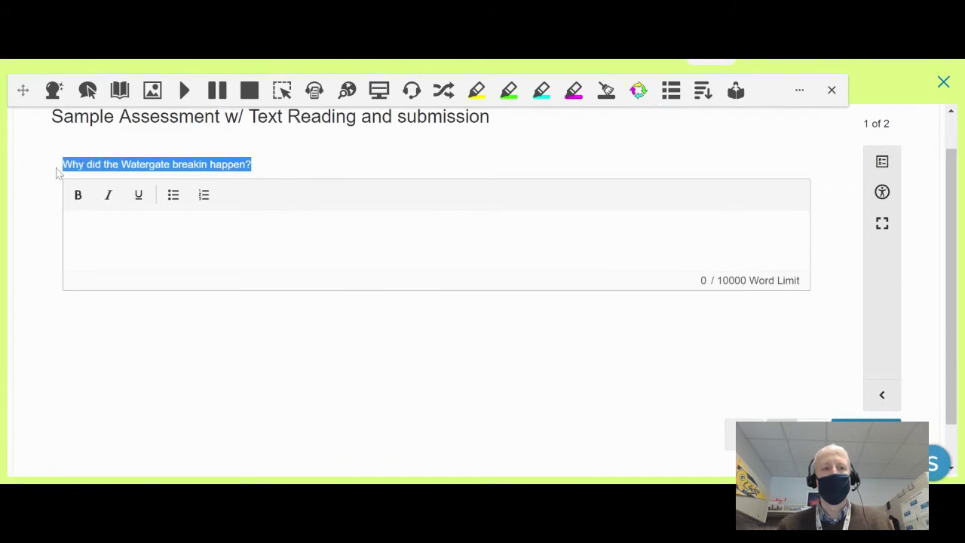
pyautogui.click(184, 90)
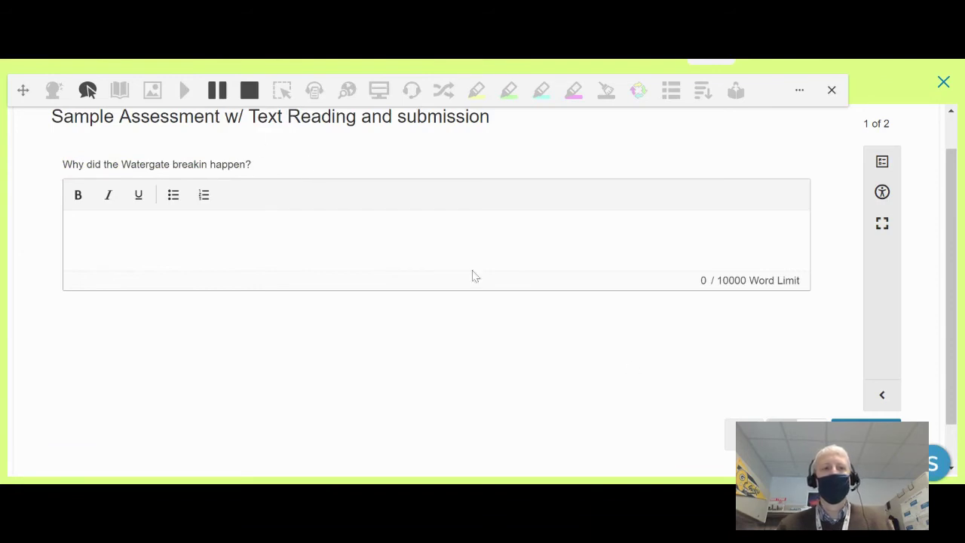
pyautogui.click(254, 98)
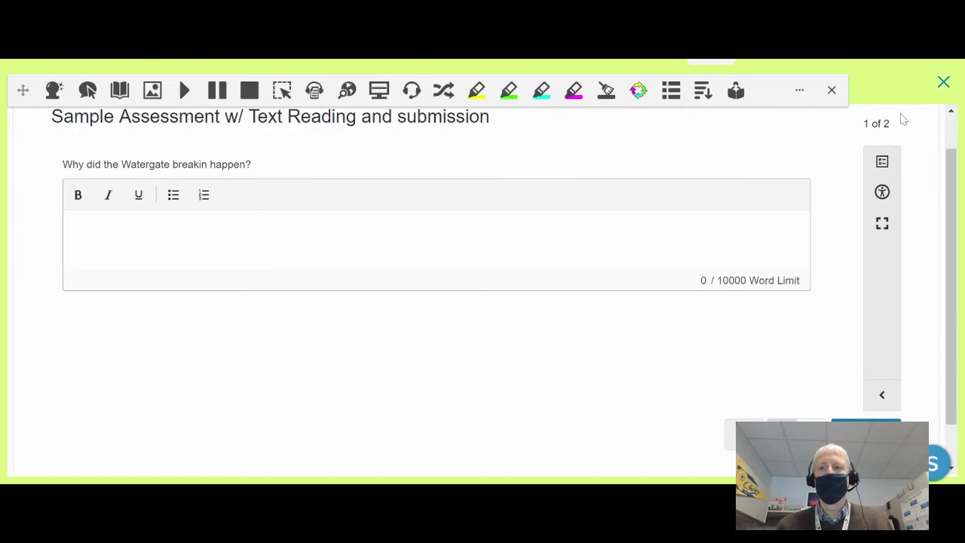
pyautogui.click(944, 83)
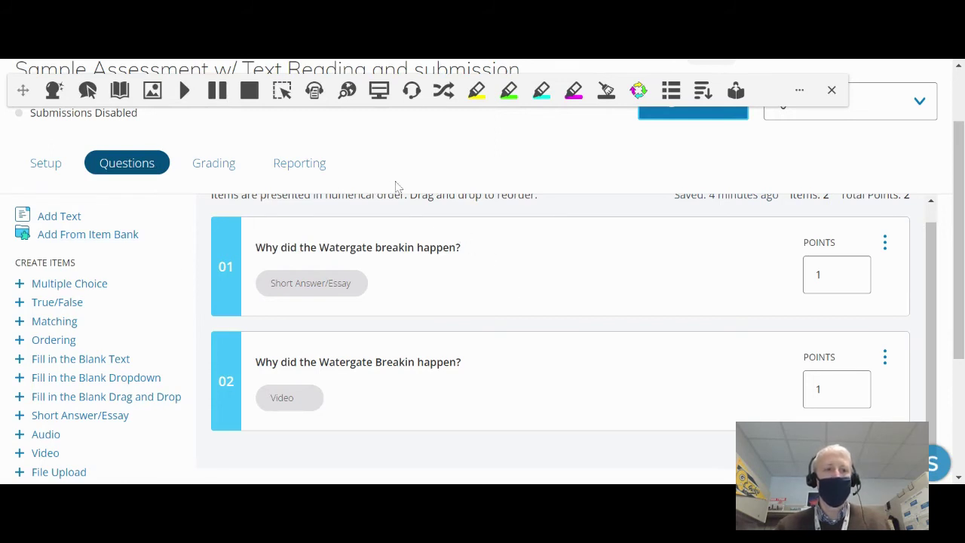
# Step: In the assessment's setup, set the questions to be randomly ordered
pyautogui.click(45, 165)
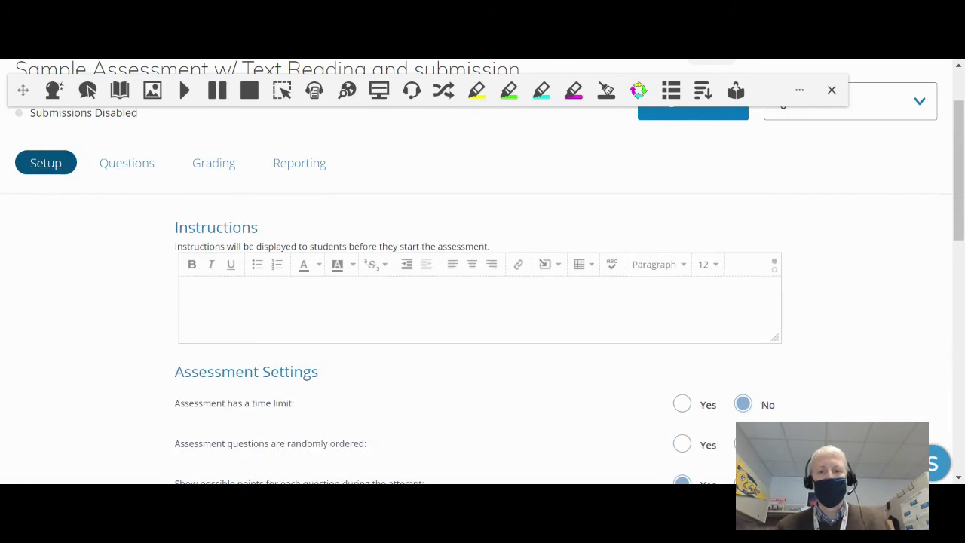
pyautogui.scroll(-2, 533, 376)
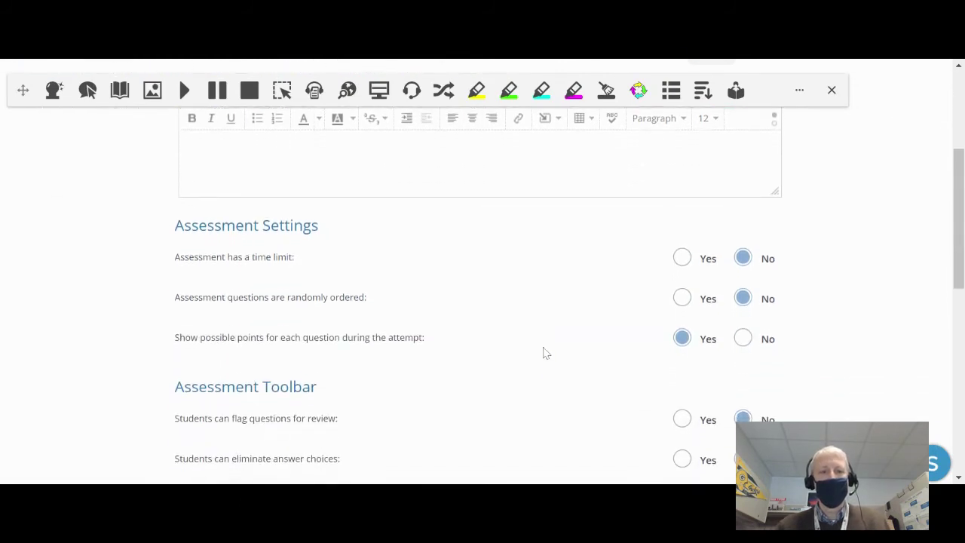
pyautogui.click(682, 298)
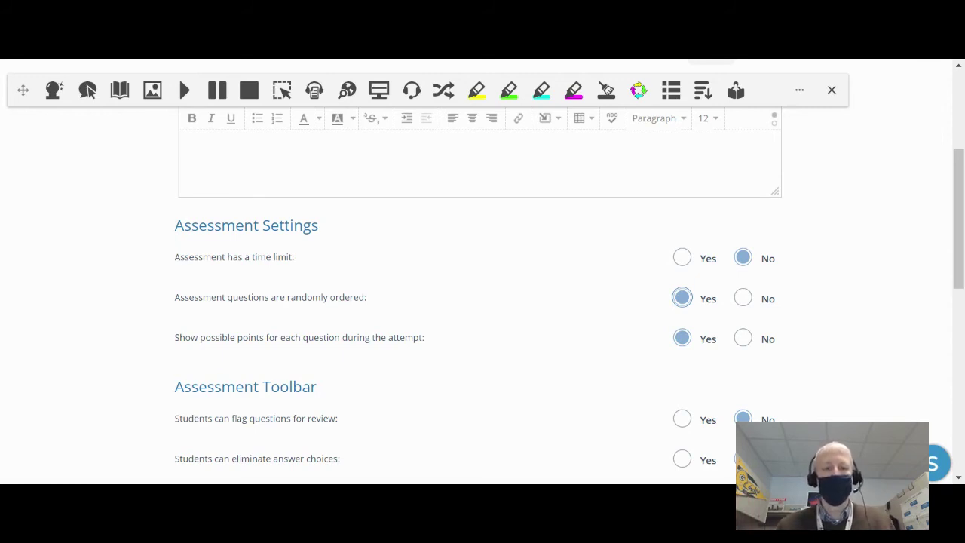
# Step: Allow students to use the text to speech toolbar with screen masking and to eliminate answer choices
pyautogui.scroll(-1, 554, 369)
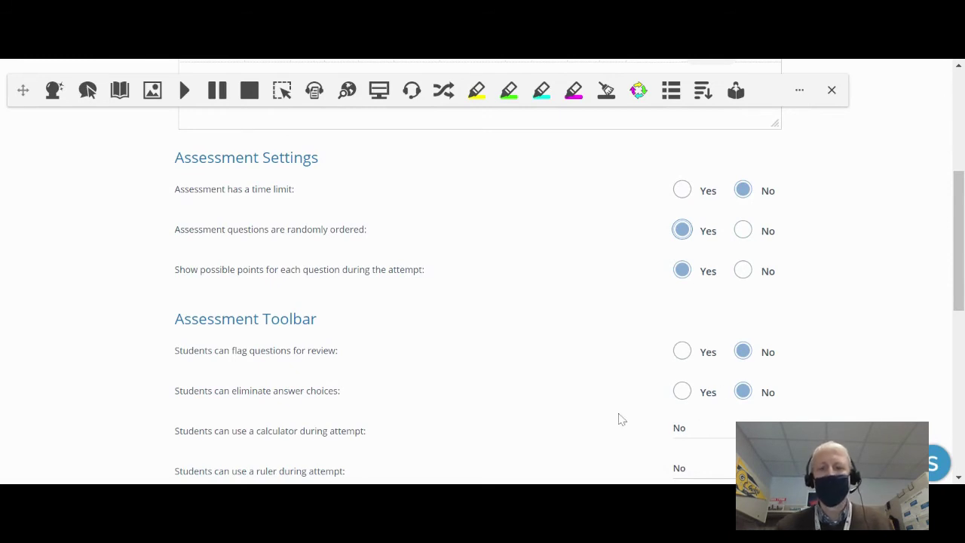
pyautogui.scroll(-2, 618, 420)
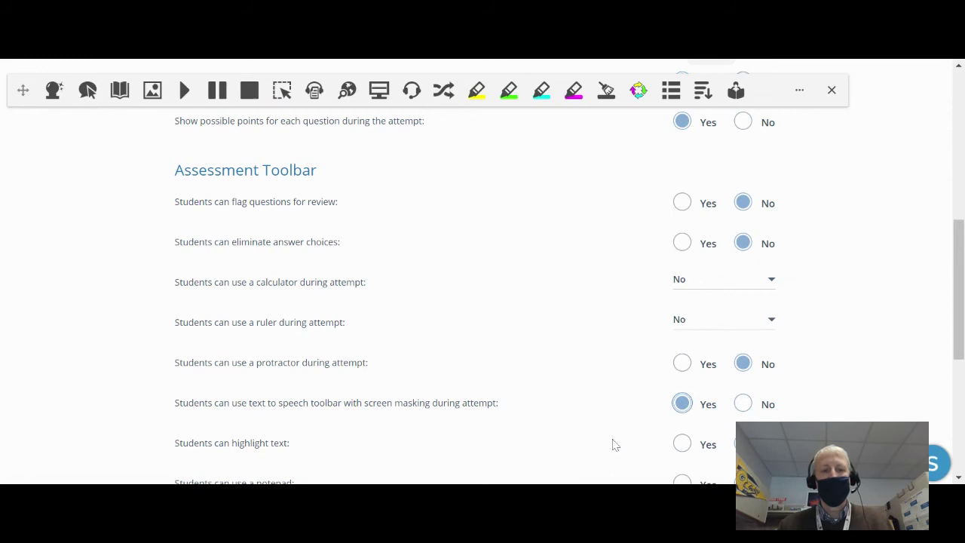
pyautogui.scroll(-1, 612, 445)
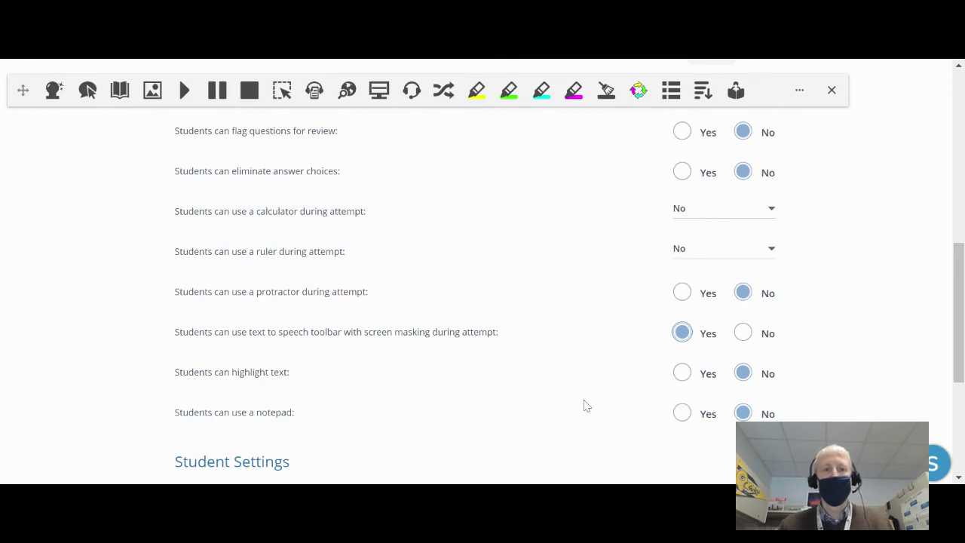
pyautogui.scroll(1, 587, 405)
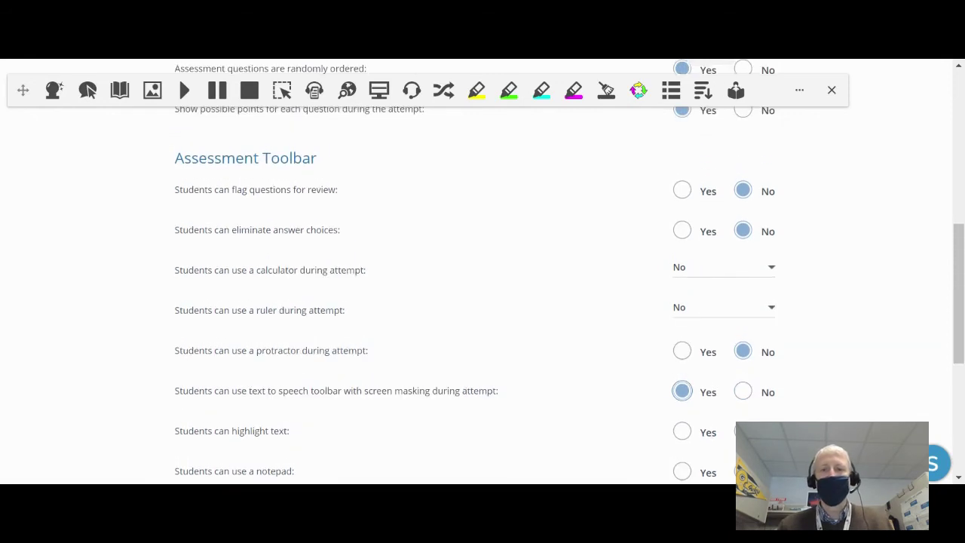
pyautogui.click(680, 234)
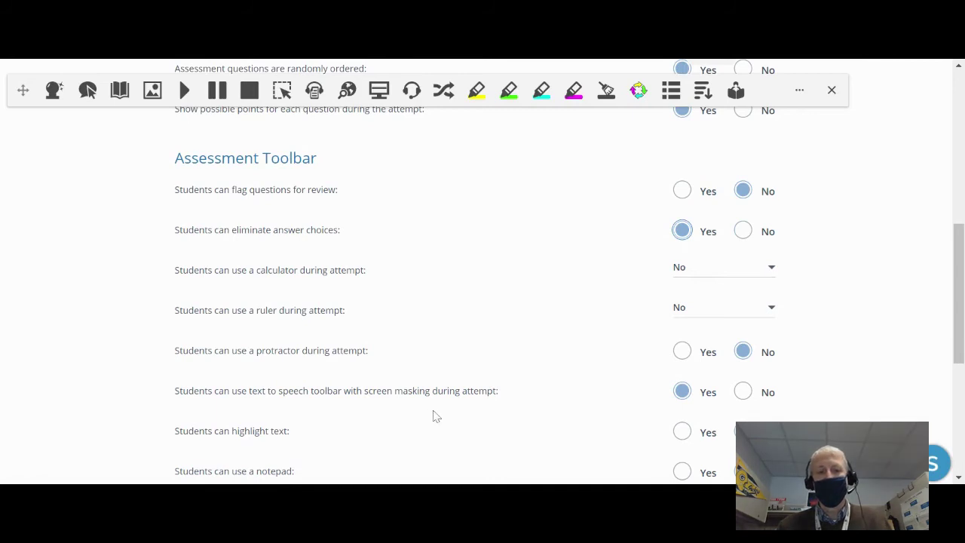
# Step: Start a new attempt in the assessment preview and close the floating reading extension toolbar
pyautogui.scroll(-3, 476, 416)
pyautogui.scroll(10, 476, 415)
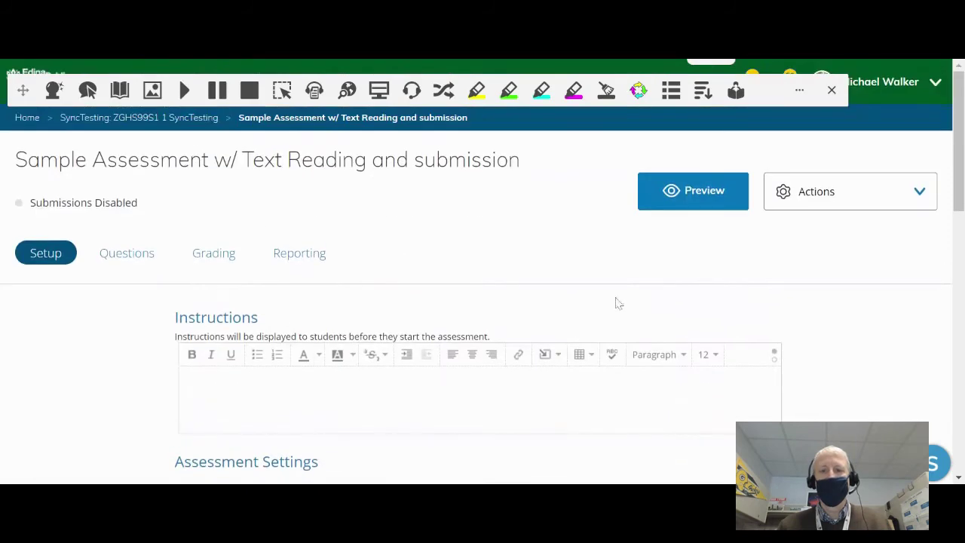
pyautogui.click(701, 196)
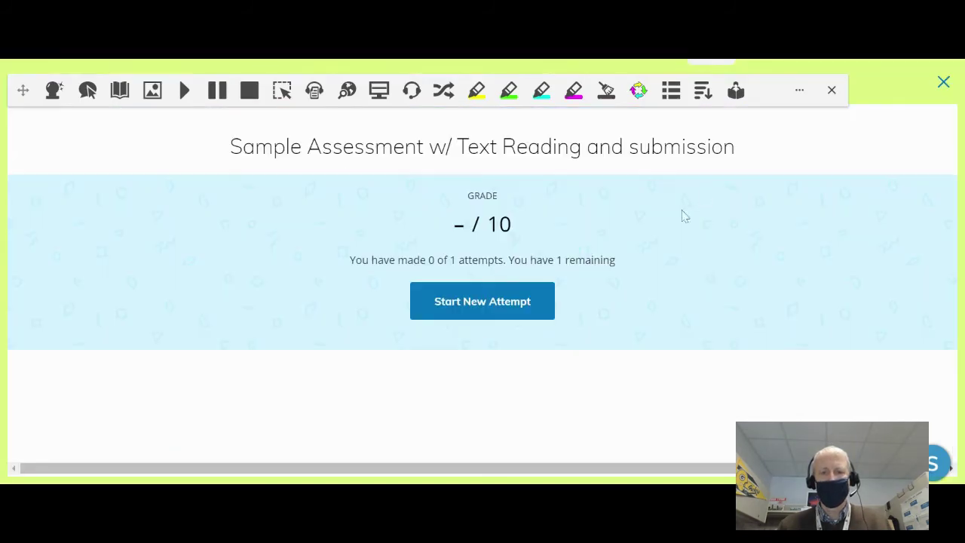
pyautogui.click(488, 304)
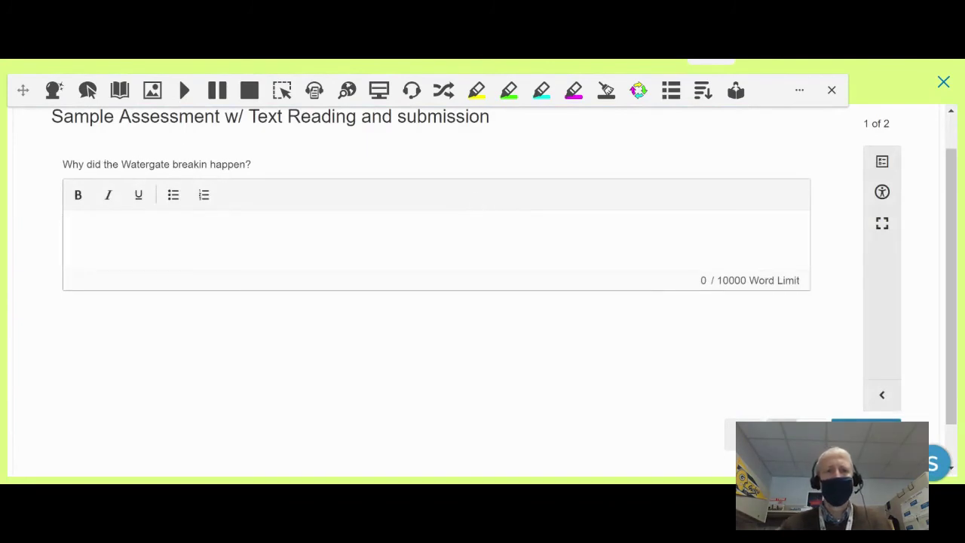
pyautogui.click(832, 90)
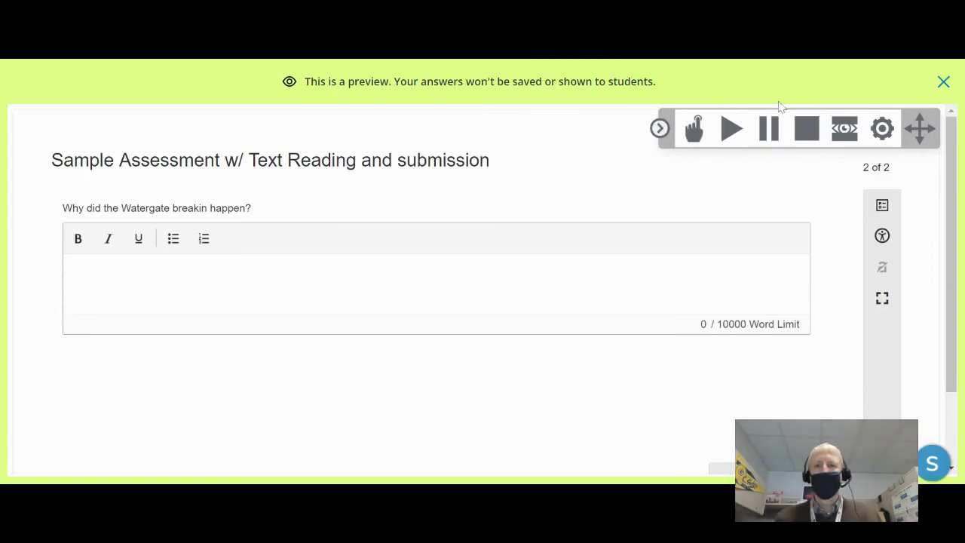
# Step: Have the Watergate question read aloud with the built-in toolbar's click-to-speak tool, and turn the tool off
pyautogui.click(694, 128)
pyautogui.click(65, 208)
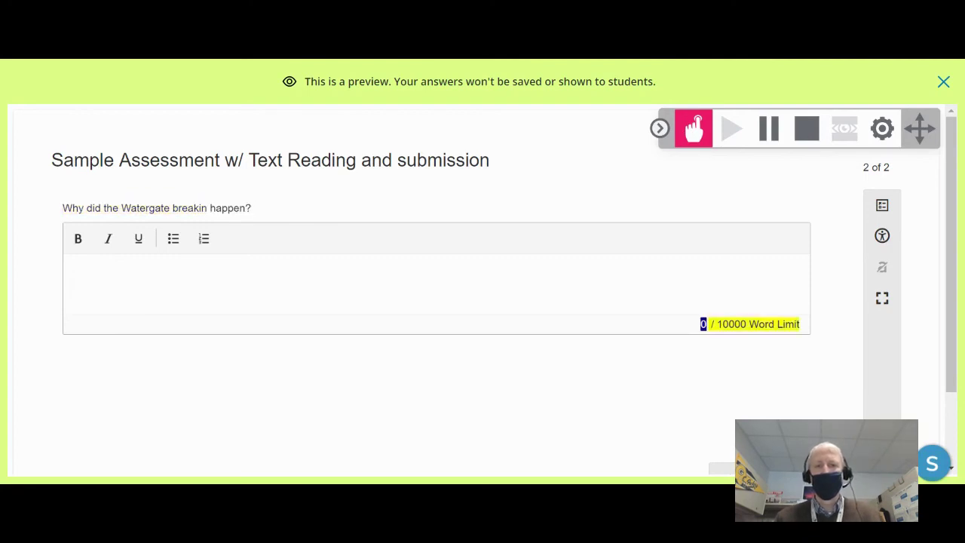
pyautogui.click(694, 134)
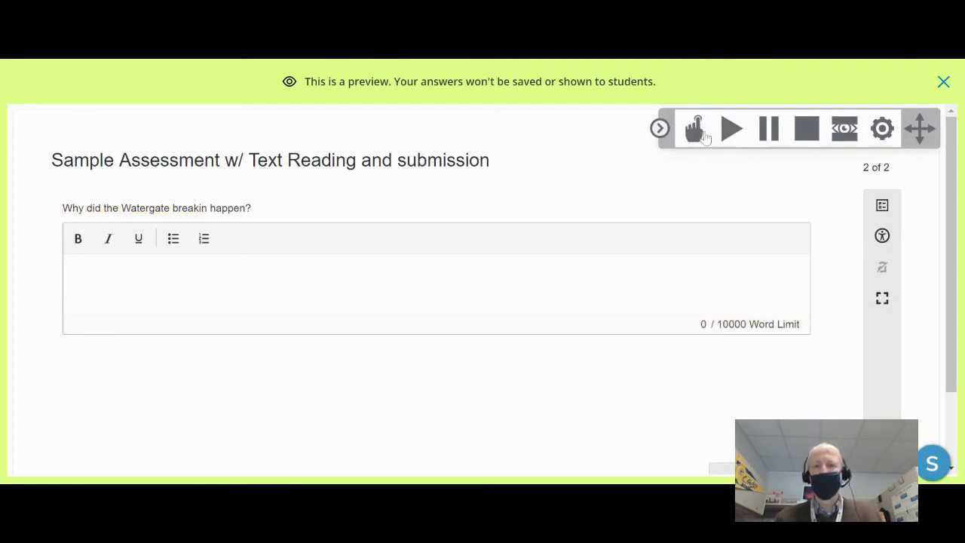
# Step: Try the screen mask and examine the toolbar's speech settings without saving before leaving the preview
pyautogui.click(844, 129)
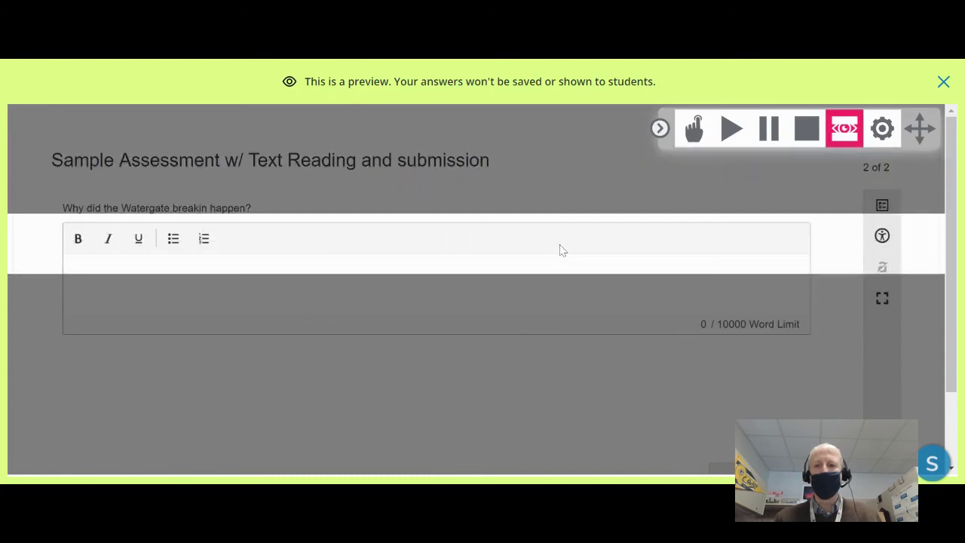
pyautogui.click(883, 128)
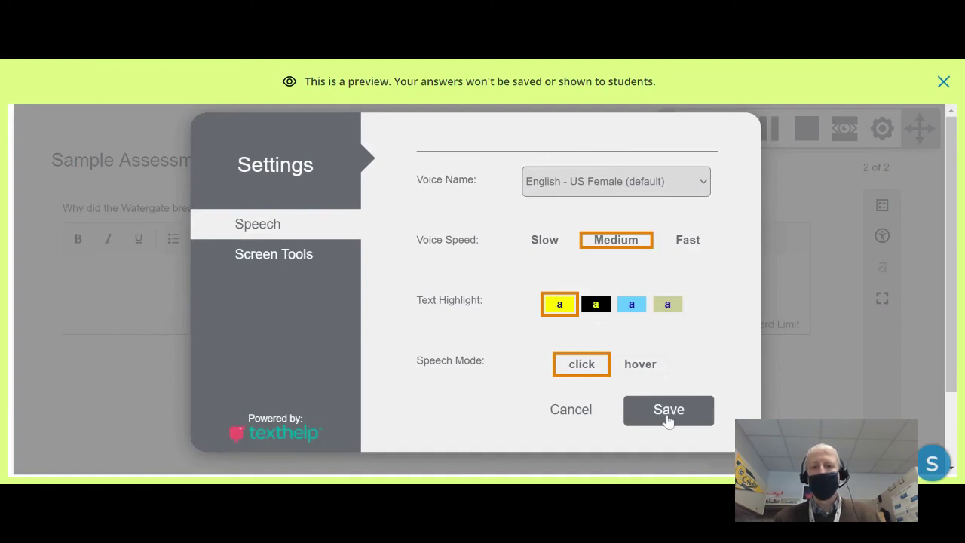
pyautogui.click(587, 416)
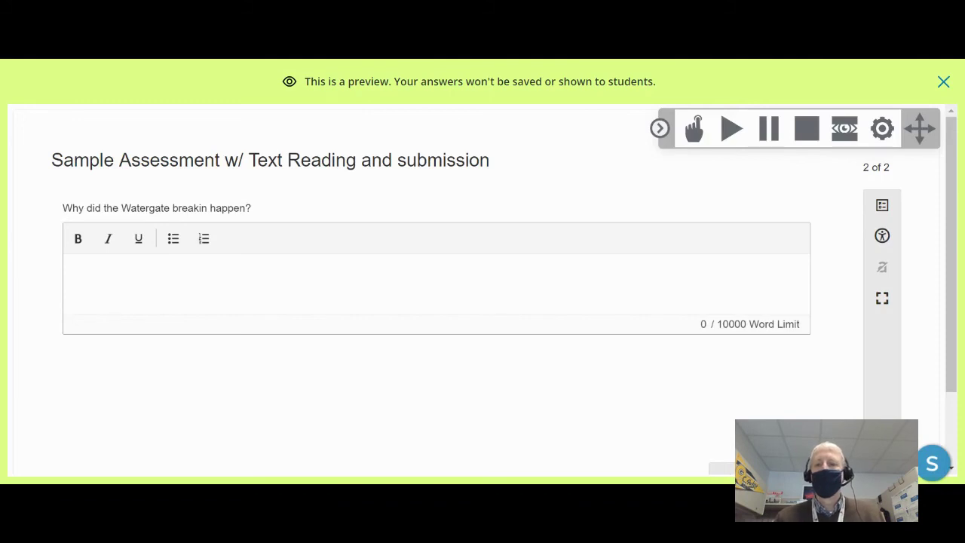
pyautogui.click(944, 82)
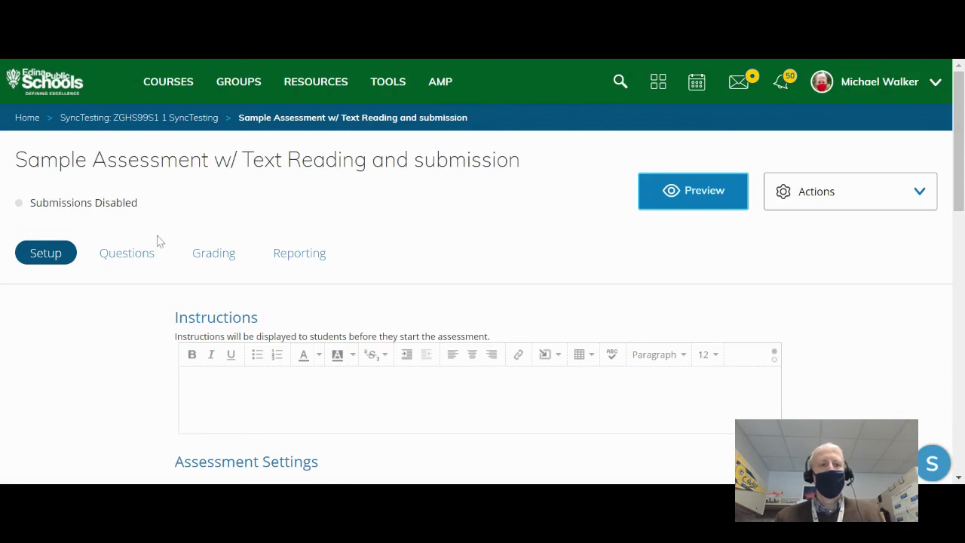